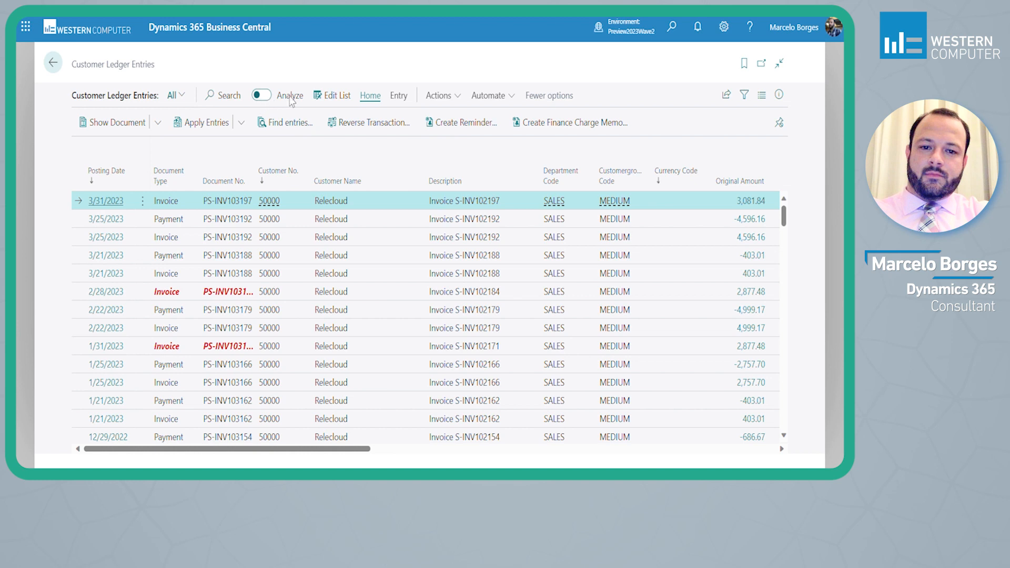
- Switch the customer ledger entries to analysis mode and group the rows by Customer No
{"action": "left_click", "coordinate": [264, 99]}
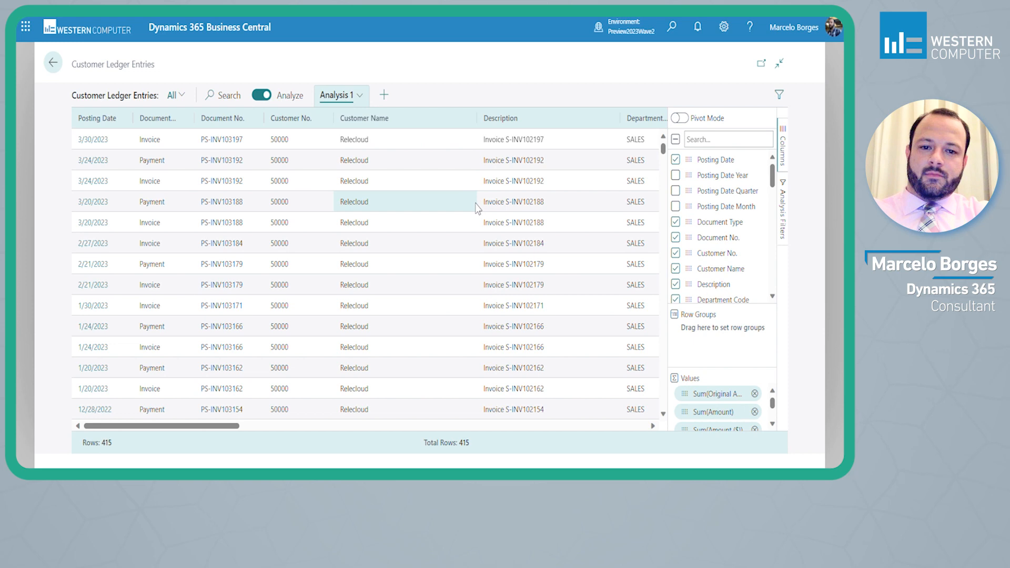
{"action": "left_click", "coordinate": [488, 158]}
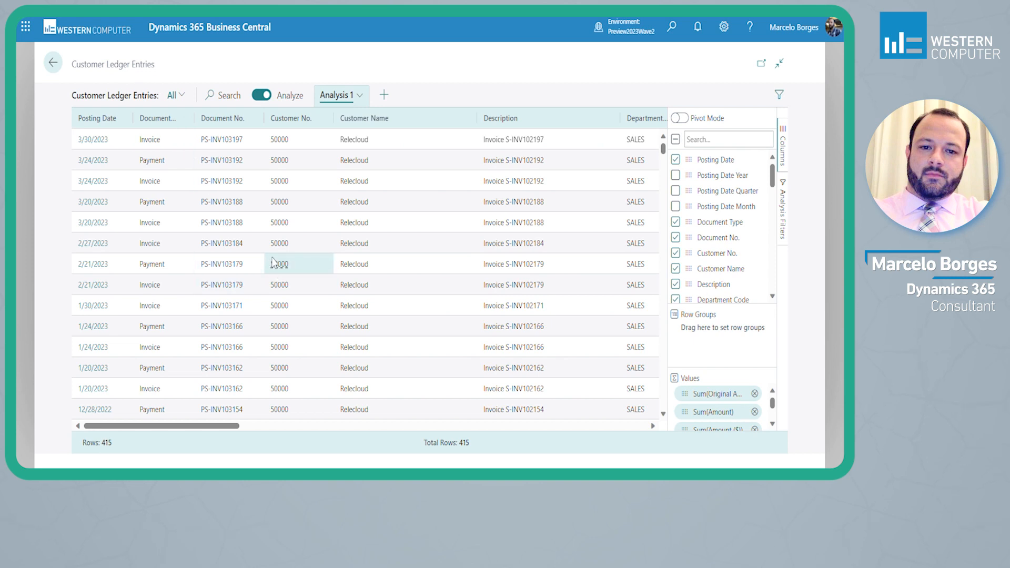
{"action": "left_click", "coordinate": [323, 120]}
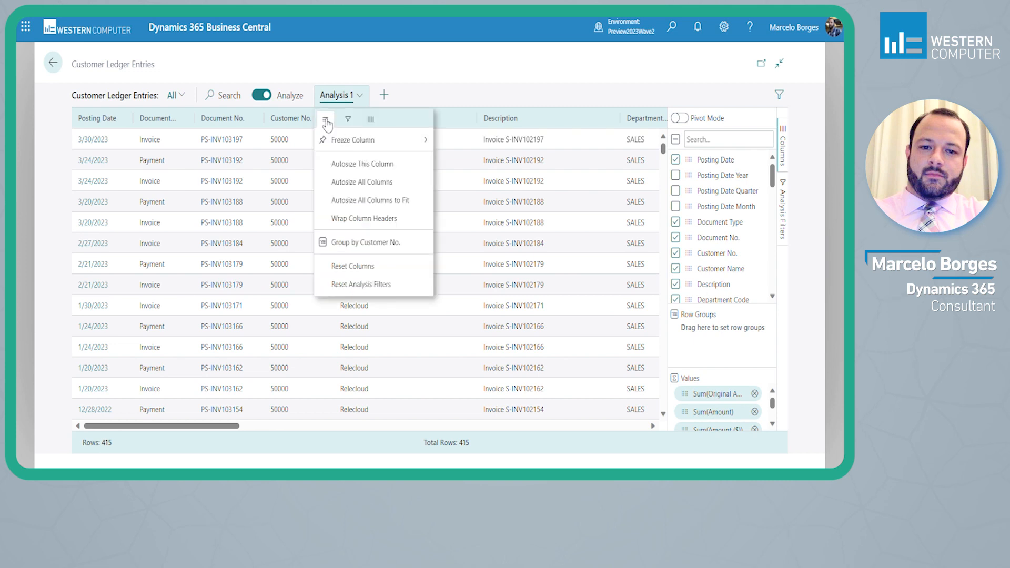
{"action": "left_click", "coordinate": [369, 247]}
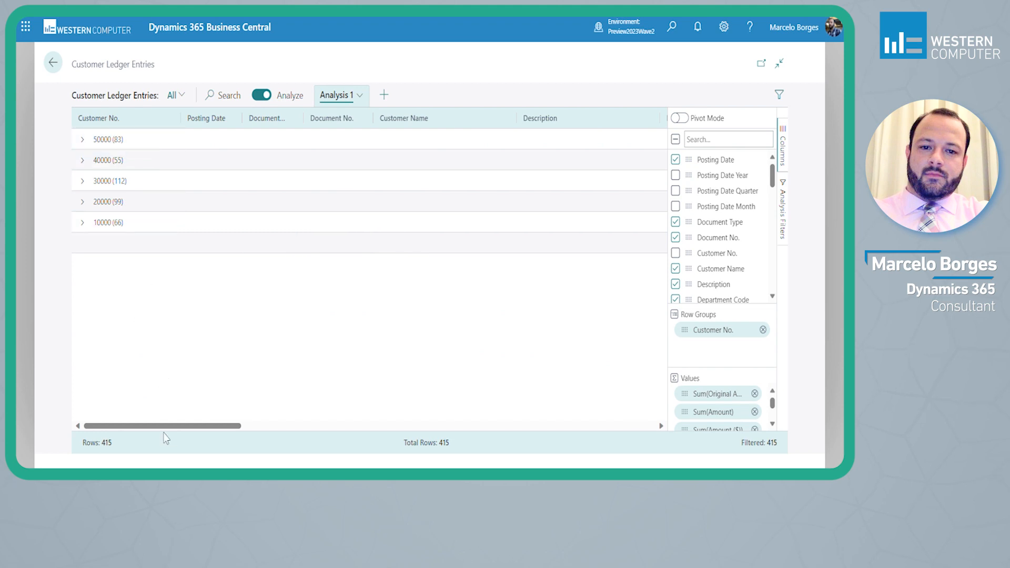
- Move the Remaining Amount column directly after Customer No. and size it to show its full heading
{"action": "left_click_drag", "start_coordinate": [165, 425], "coordinate": [363, 421]}
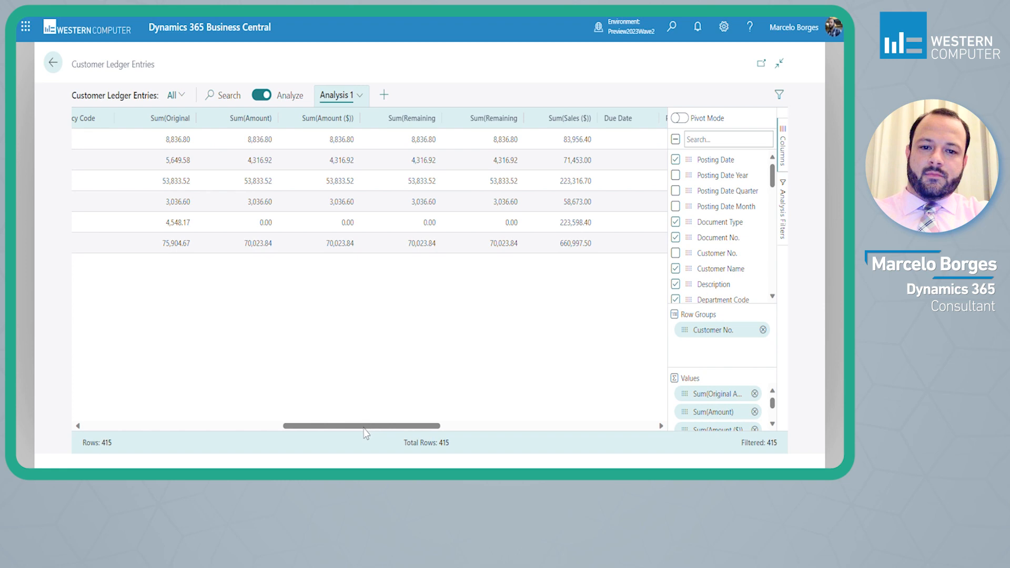
{"action": "mouse_move", "coordinate": [363, 429]}
{"action": "left_mouse_down"}
{"action": "mouse_move", "coordinate": [160, 427]}
{"action": "mouse_move", "coordinate": [347, 428]}
{"action": "left_mouse_up"}
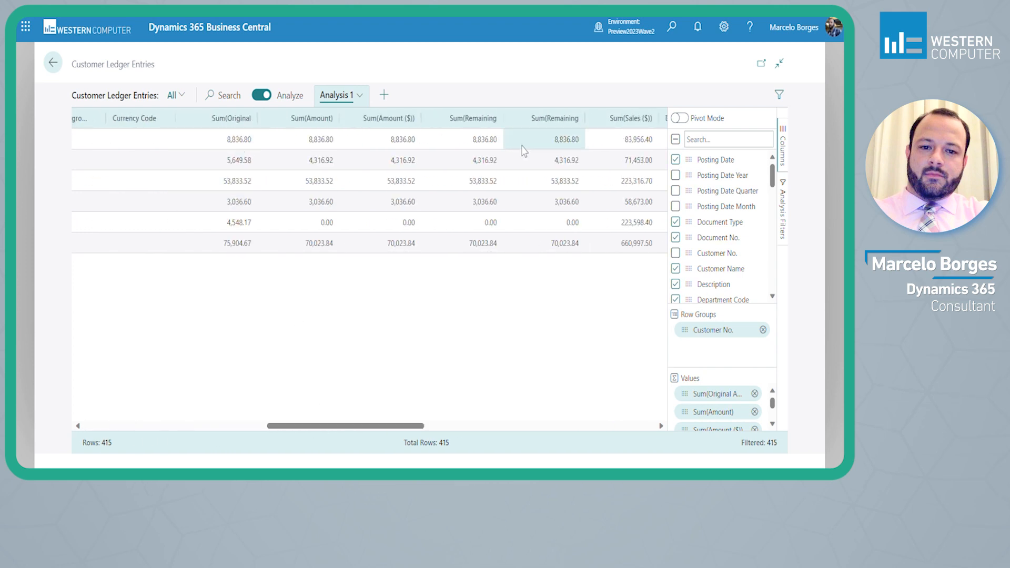
{"action": "left_click_drag", "start_coordinate": [379, 433], "coordinate": [49, 354]}
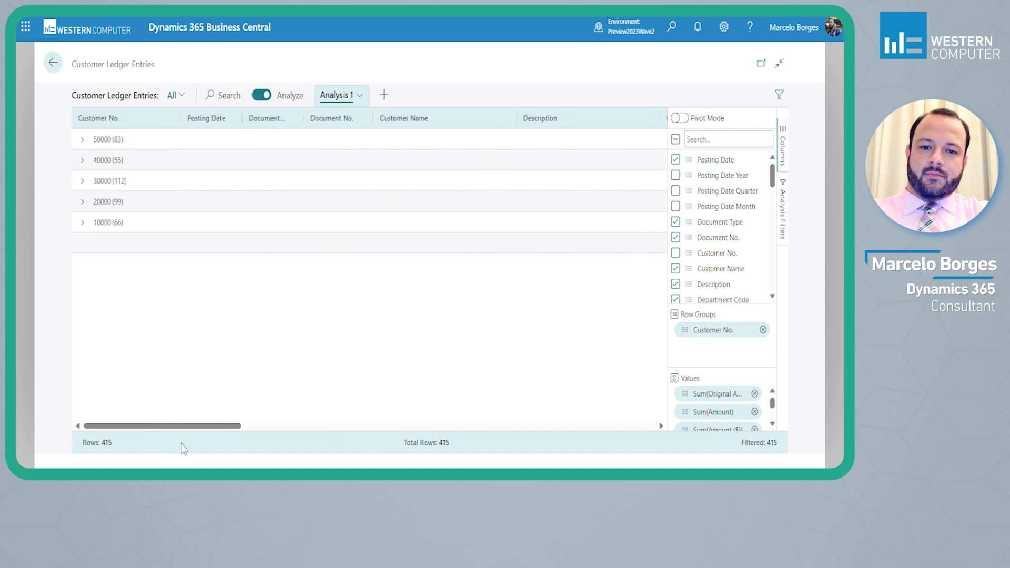
{"action": "left_click_drag", "start_coordinate": [185, 431], "coordinate": [391, 420]}
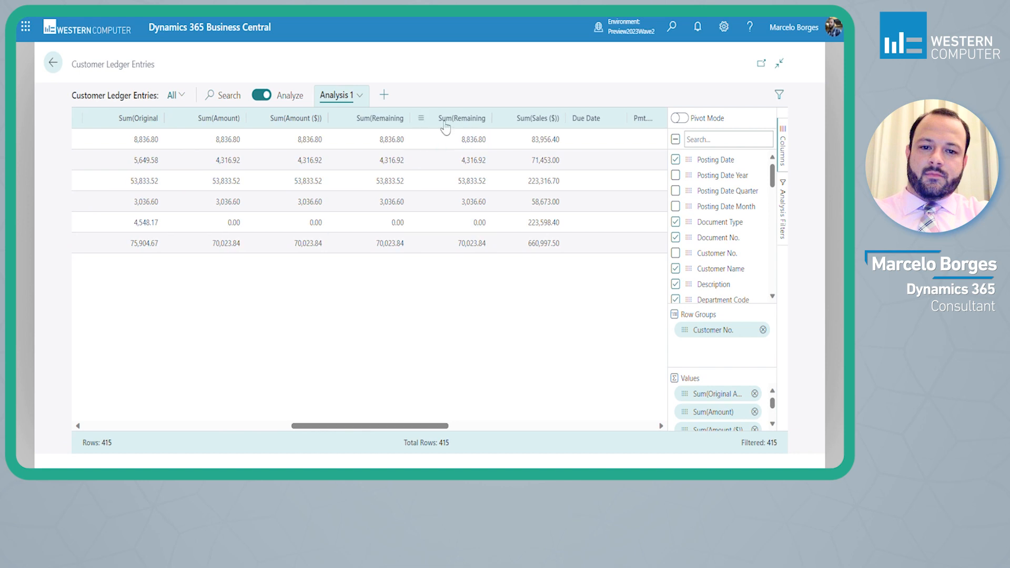
{"action": "left_click_drag", "start_coordinate": [445, 126], "coordinate": [219, 123]}
{"action": "left_click_drag", "start_coordinate": [213, 425], "coordinate": [458, 416]}
{"action": "left_click_drag", "start_coordinate": [337, 119], "coordinate": [297, 119]}
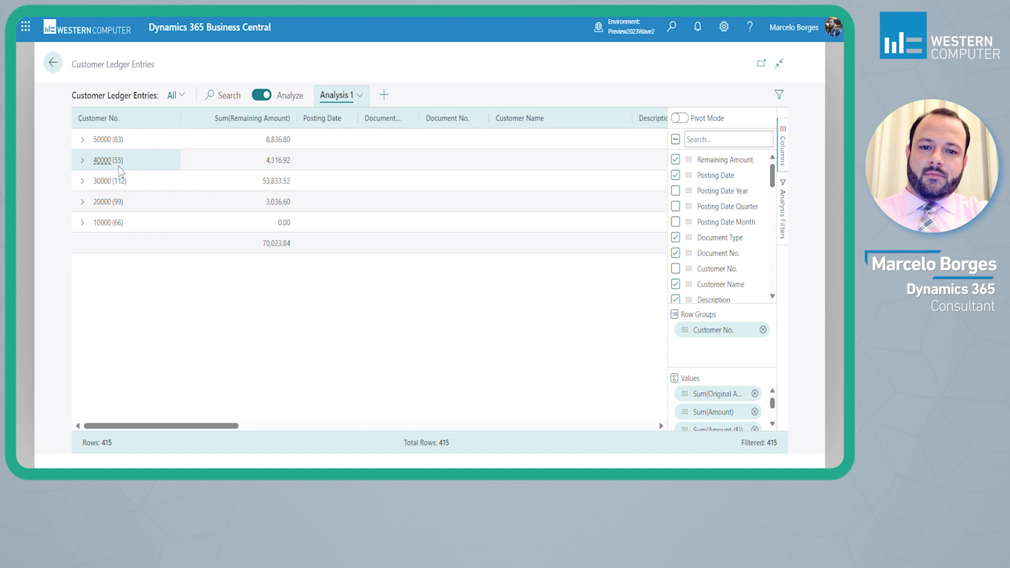
- Check the Relecloud group's entries, collapse the group, and filter the analysis to entries with Open set to Yes
{"action": "left_click", "coordinate": [83, 140]}
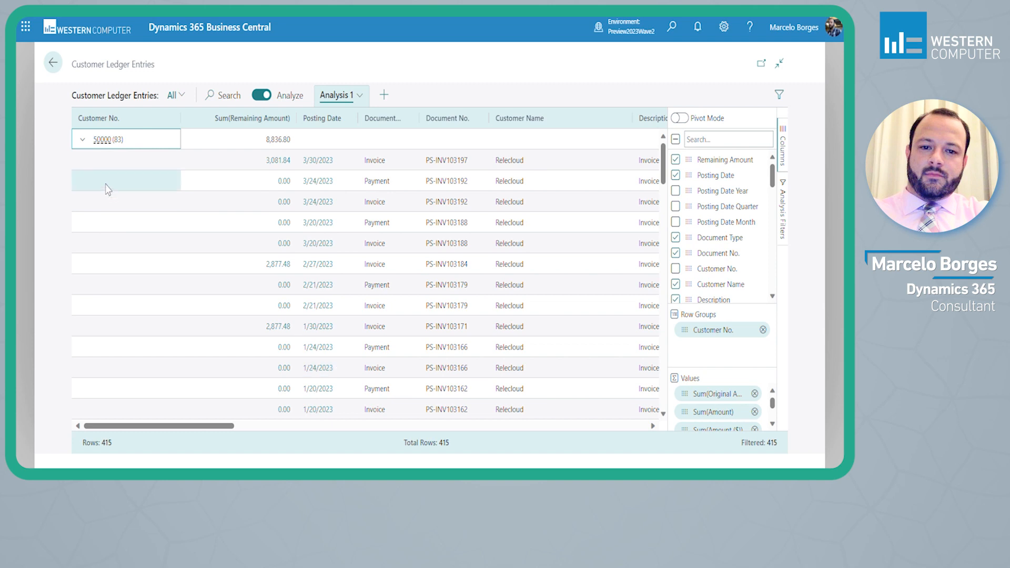
{"action": "left_click", "coordinate": [84, 140]}
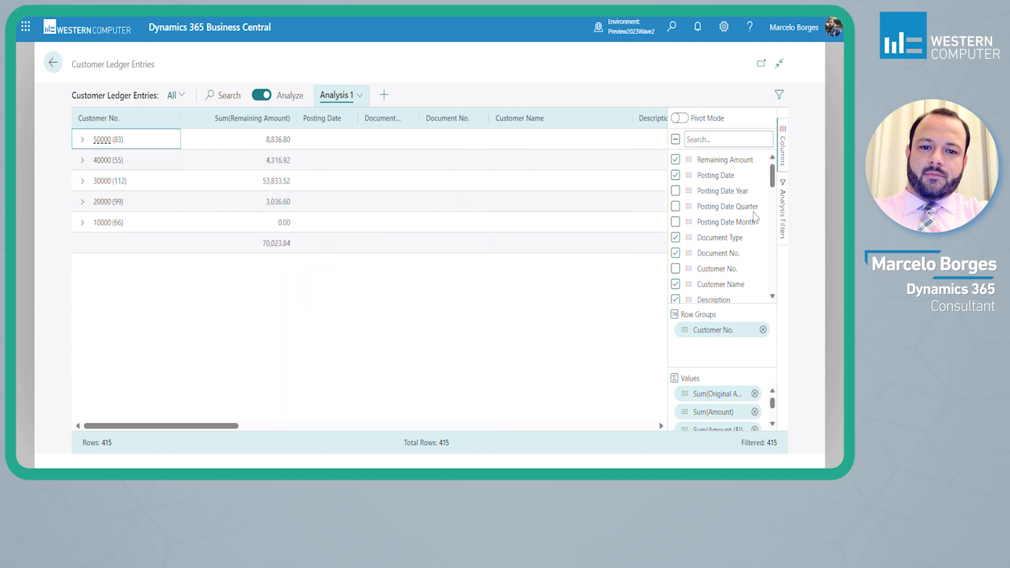
{"action": "left_click", "coordinate": [784, 213]}
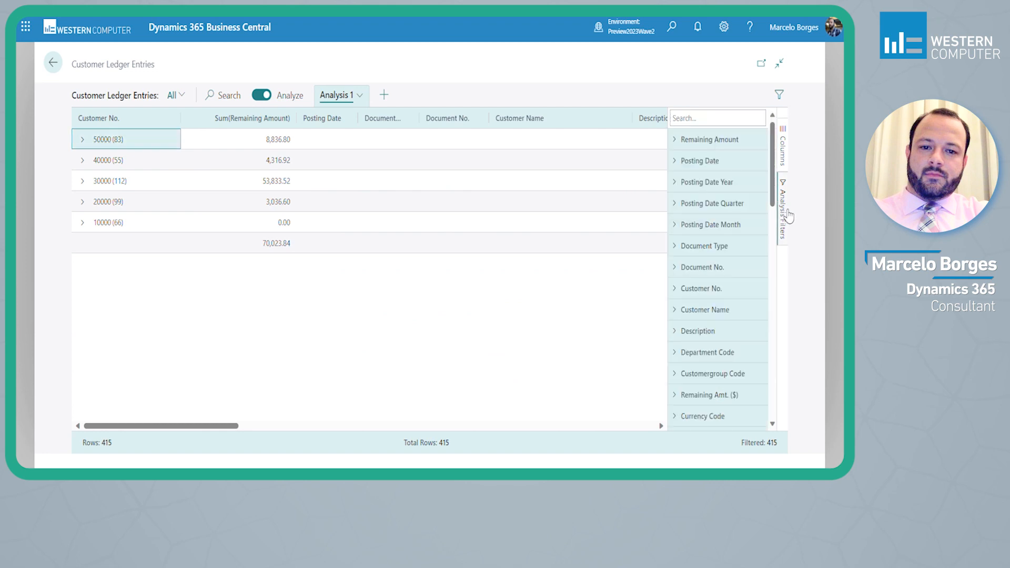
{"action": "scroll", "coordinate": [735, 310], "scroll_direction": "down", "scroll_amount": 6}
{"action": "scroll", "coordinate": [735, 311], "scroll_direction": "down", "scroll_amount": 7}
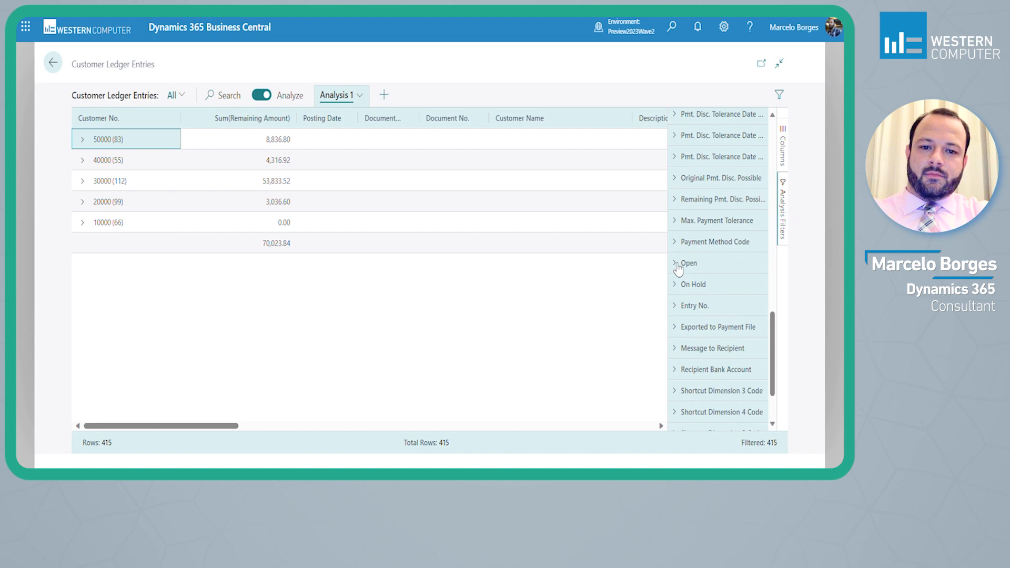
{"action": "left_click", "coordinate": [677, 265]}
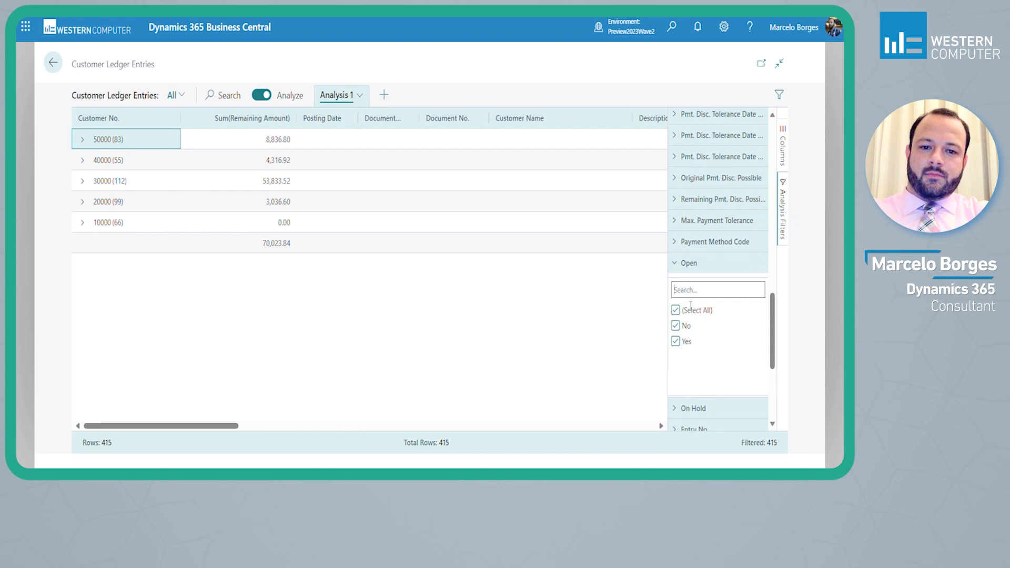
{"action": "left_click", "coordinate": [676, 341]}
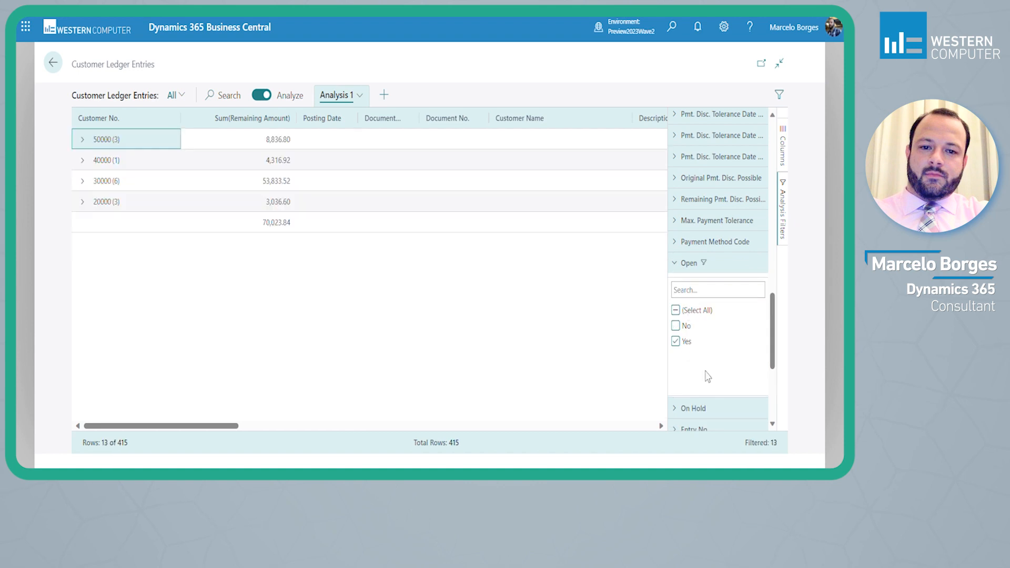
- Expand the Relecloud group, inspect the detailed ledger entries behind its 3/30/2023 invoice's remaining amount, and view the customer's summary card
{"action": "left_click", "coordinate": [83, 141]}
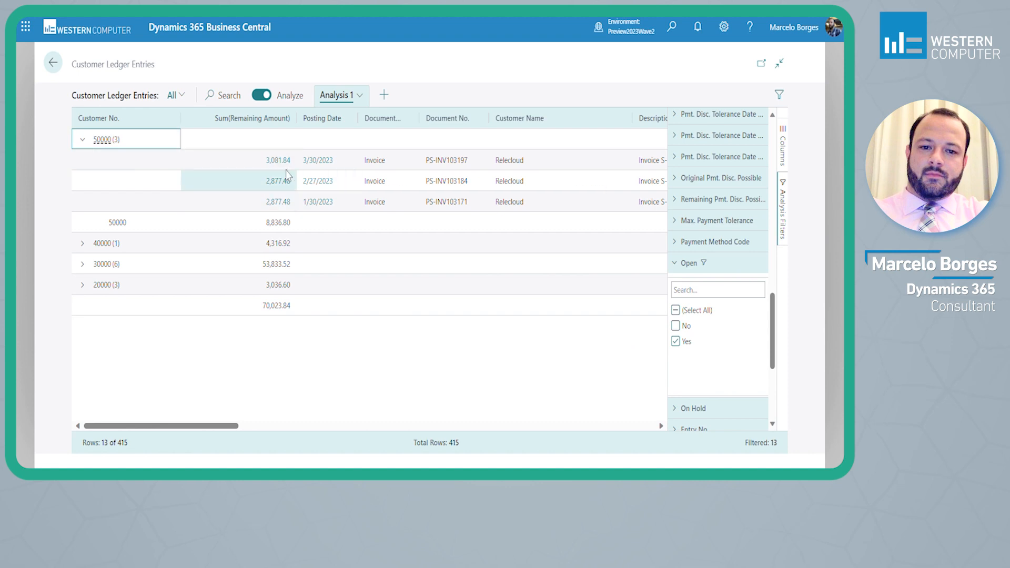
{"action": "left_click", "coordinate": [83, 140]}
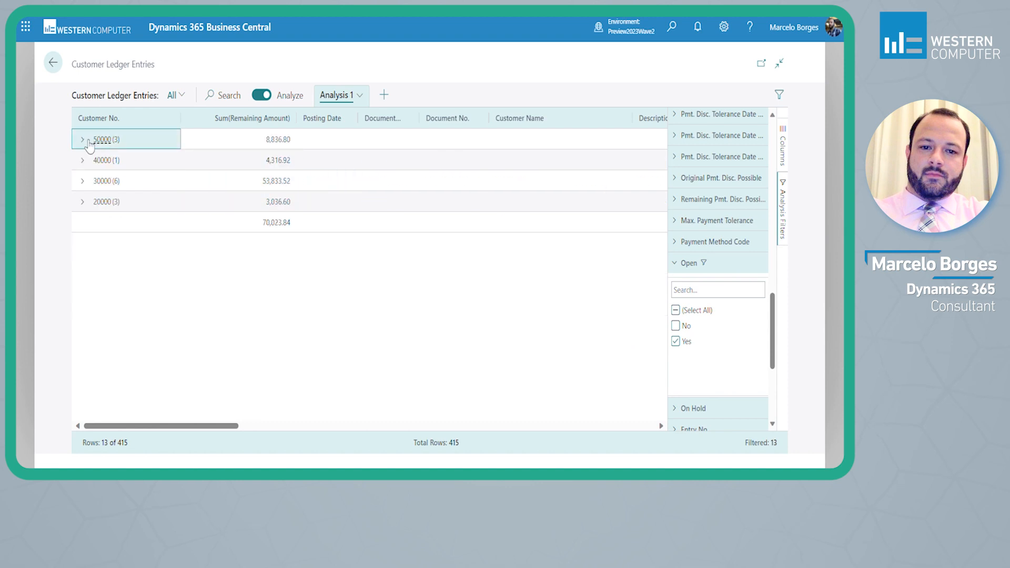
{"action": "left_click", "coordinate": [87, 141]}
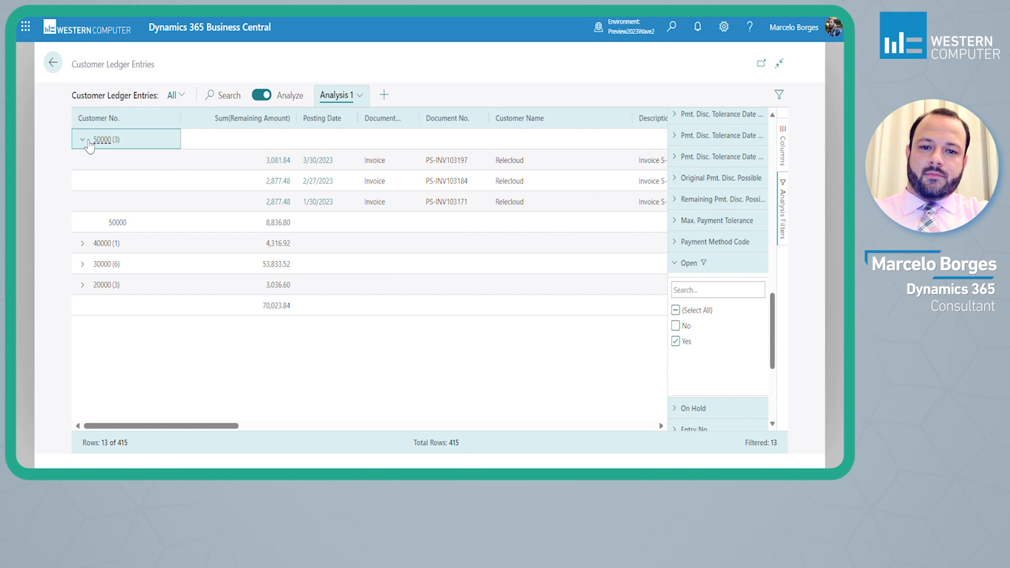
{"action": "left_click", "coordinate": [278, 160]}
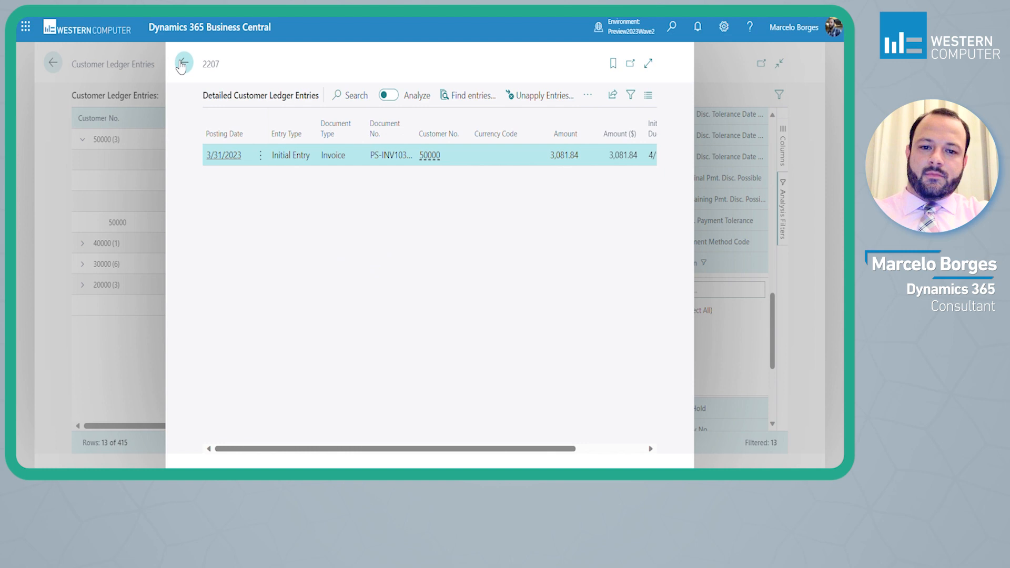
{"action": "left_click", "coordinate": [183, 64]}
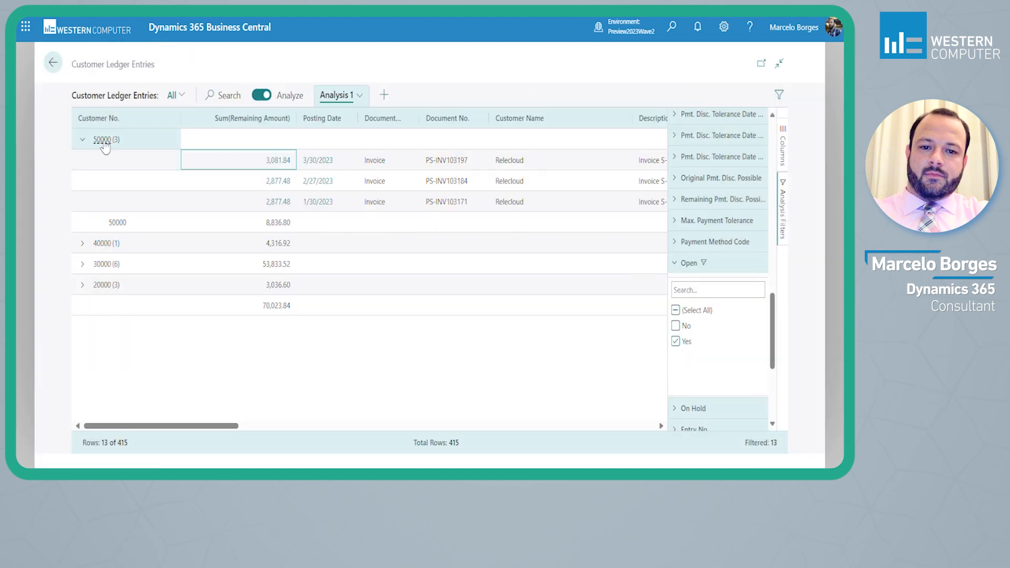
{"action": "left_click", "coordinate": [105, 146]}
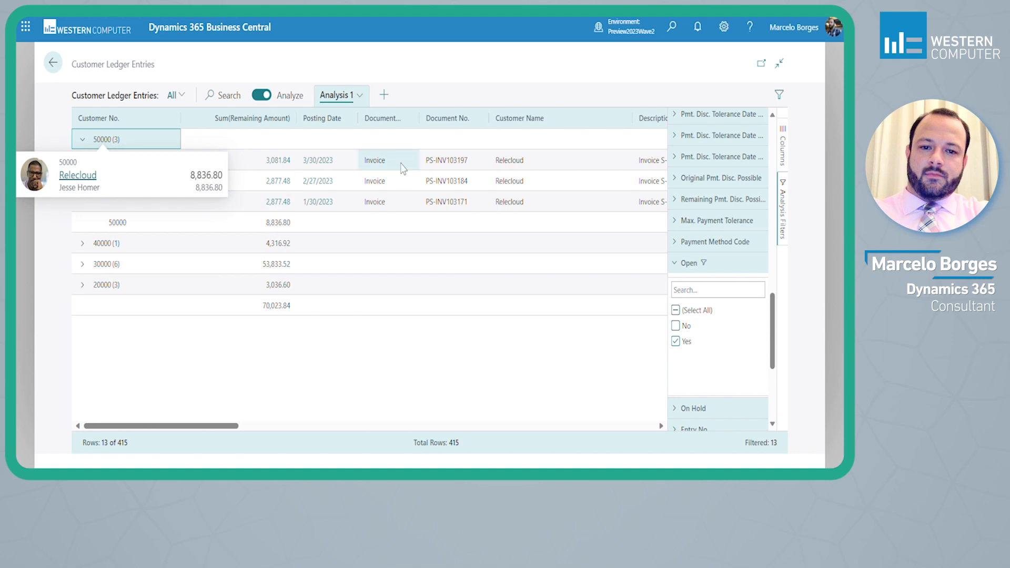
- Select the remaining amounts of Relecloud's first two open invoices to view their summary statistics
{"action": "left_click", "coordinate": [453, 166]}
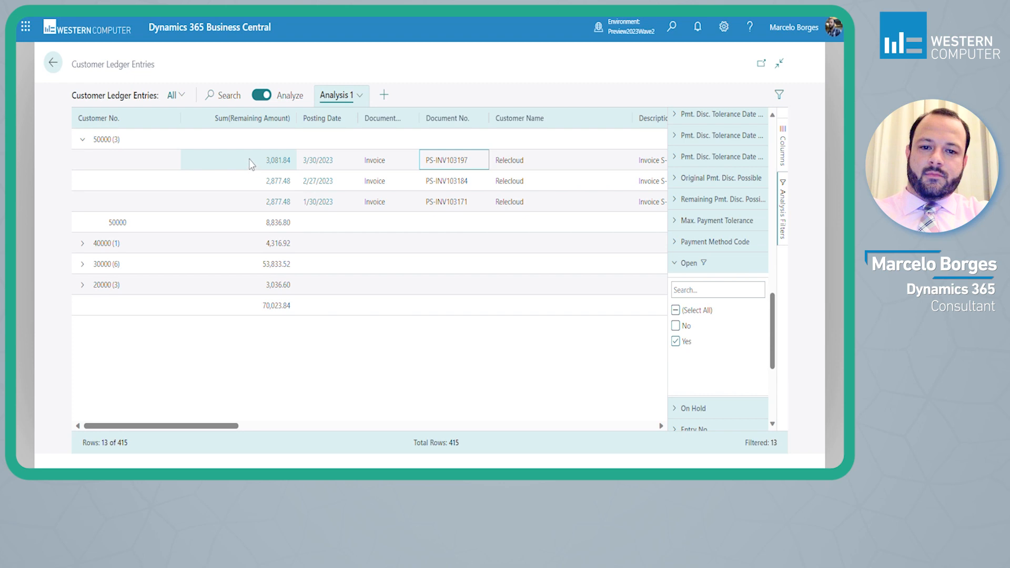
{"action": "left_click_drag", "start_coordinate": [250, 163], "coordinate": [250, 184]}
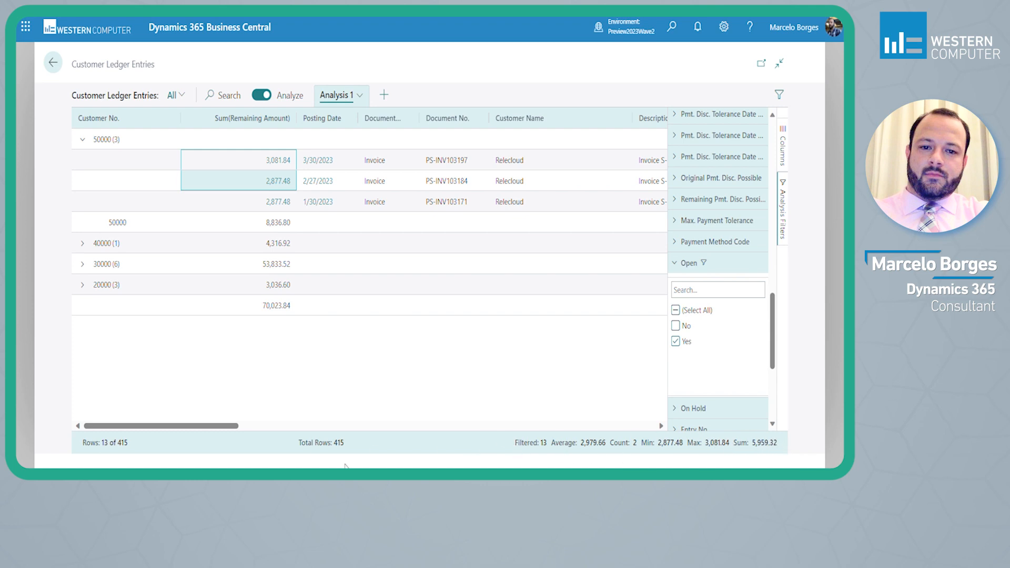
{"action": "left_click", "coordinate": [226, 166]}
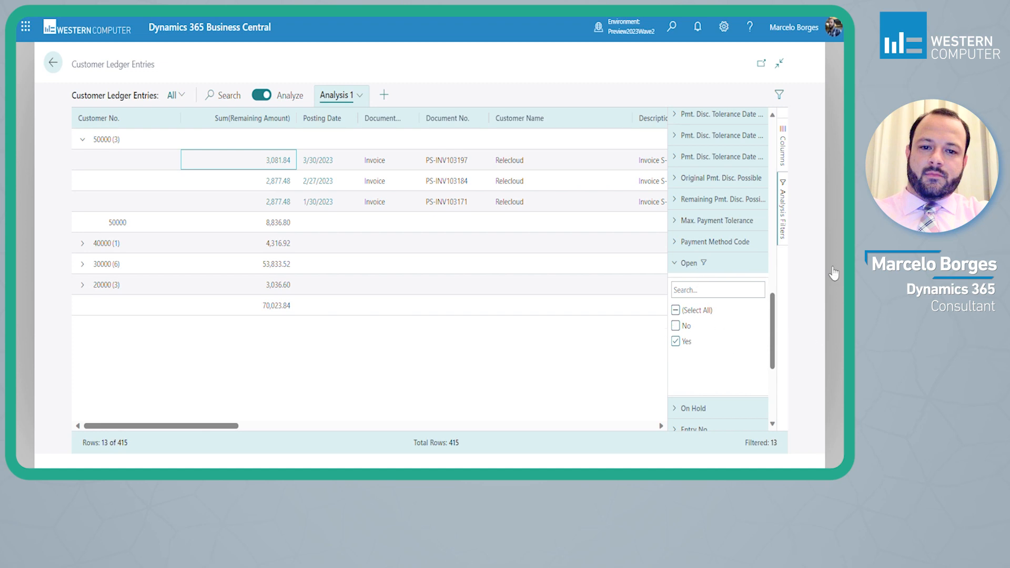
- Compare the entries with Open set to Yes and to No, and clear the Open filter by reselecting all values
{"action": "left_click", "coordinate": [675, 310]}
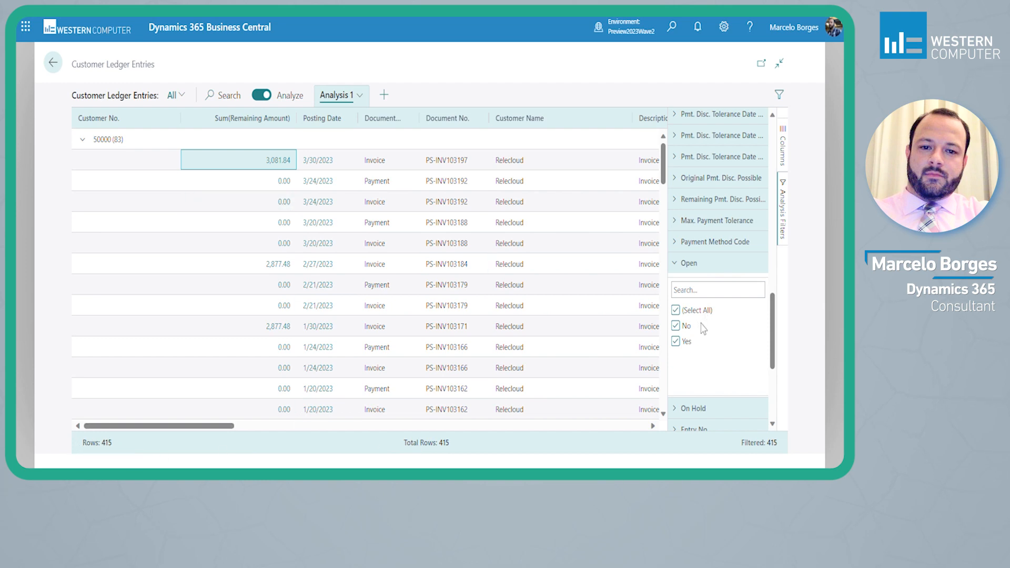
{"action": "left_click", "coordinate": [676, 311]}
{"action": "left_click", "coordinate": [677, 342]}
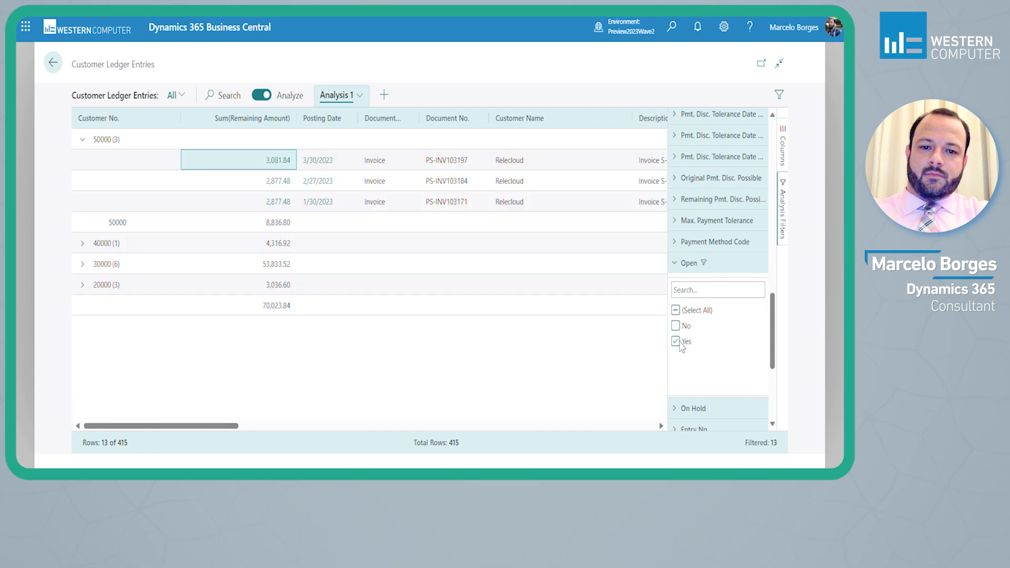
{"action": "left_click", "coordinate": [676, 342]}
{"action": "left_click", "coordinate": [676, 326]}
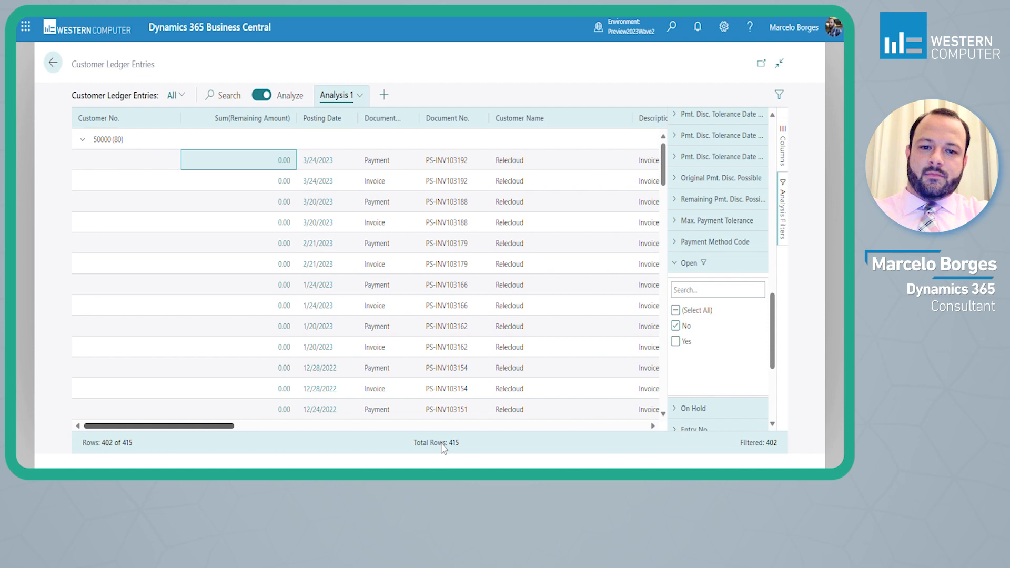
{"action": "left_click", "coordinate": [676, 311]}
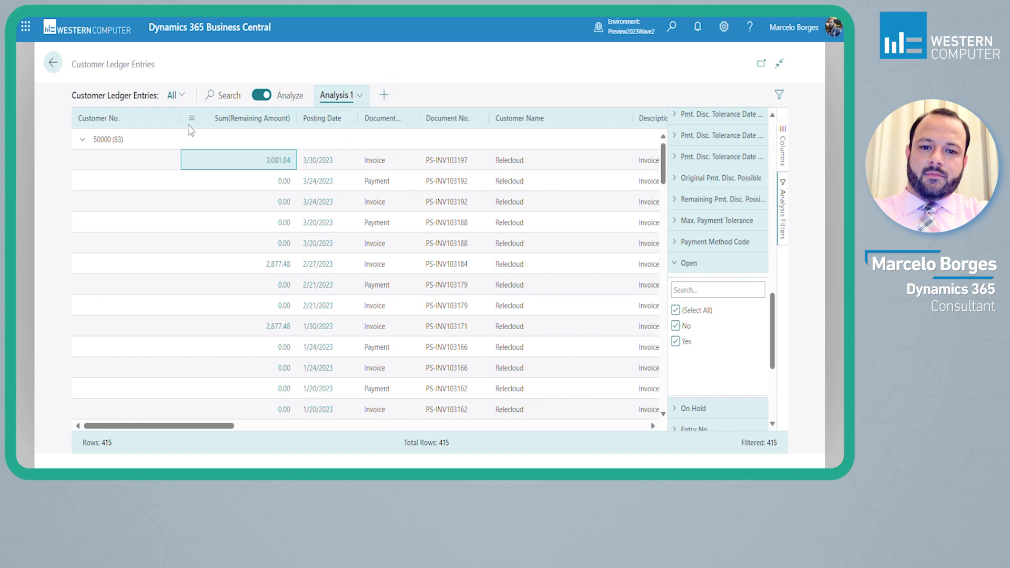
{"action": "left_click", "coordinate": [675, 263]}
- Find the Customer No. analysis filter by searching for "customer" and limit the entries to Relecloud's customer number
{"action": "scroll", "coordinate": [721, 303], "scroll_direction": "up", "scroll_amount": 15}
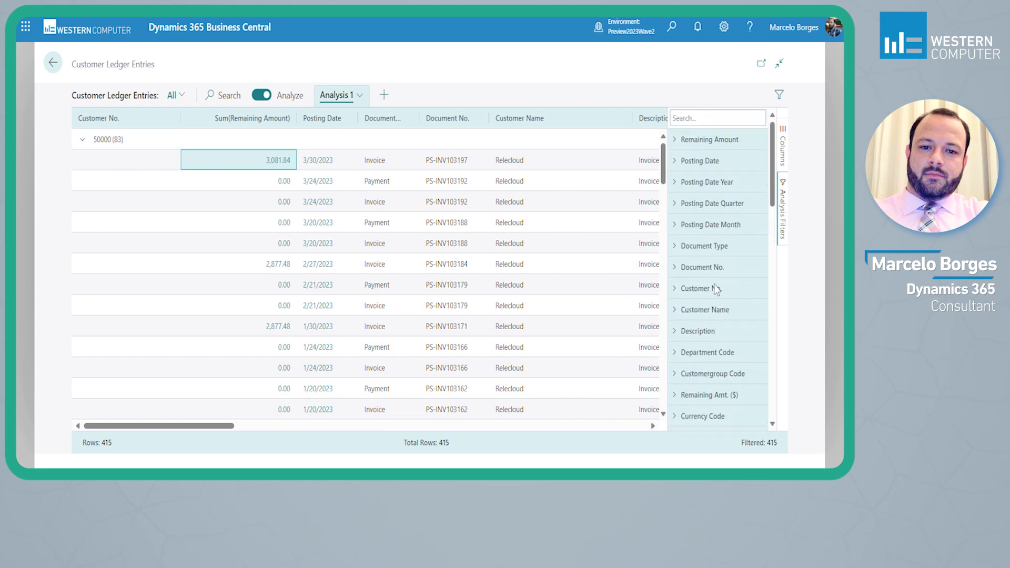
{"action": "scroll", "coordinate": [721, 253], "scroll_direction": "down", "scroll_amount": 5}
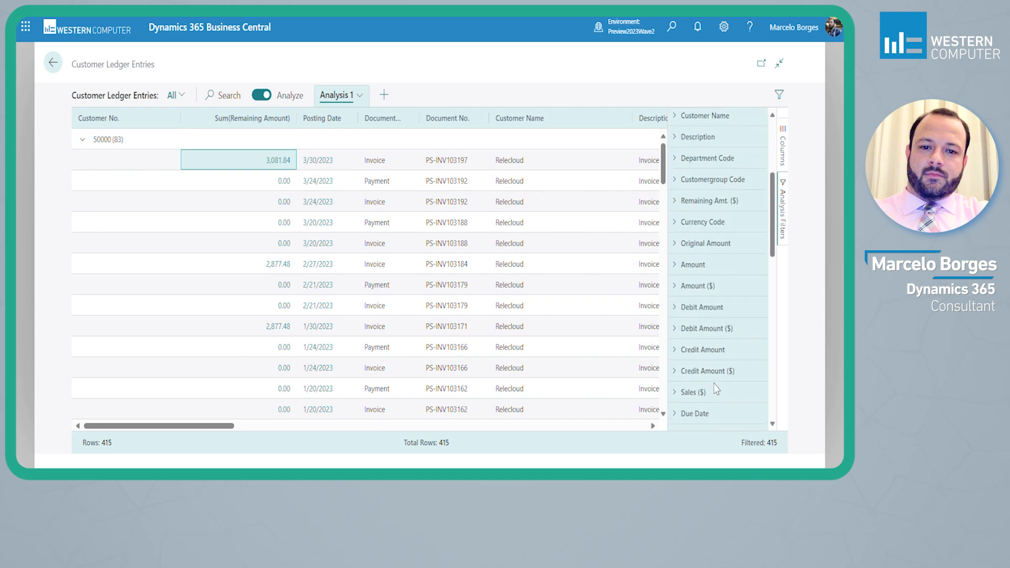
{"action": "scroll", "coordinate": [702, 165], "scroll_direction": "down", "scroll_amount": 3}
{"action": "scroll", "coordinate": [705, 167], "scroll_direction": "up", "scroll_amount": 4}
{"action": "scroll", "coordinate": [706, 167], "scroll_direction": "up", "scroll_amount": 3}
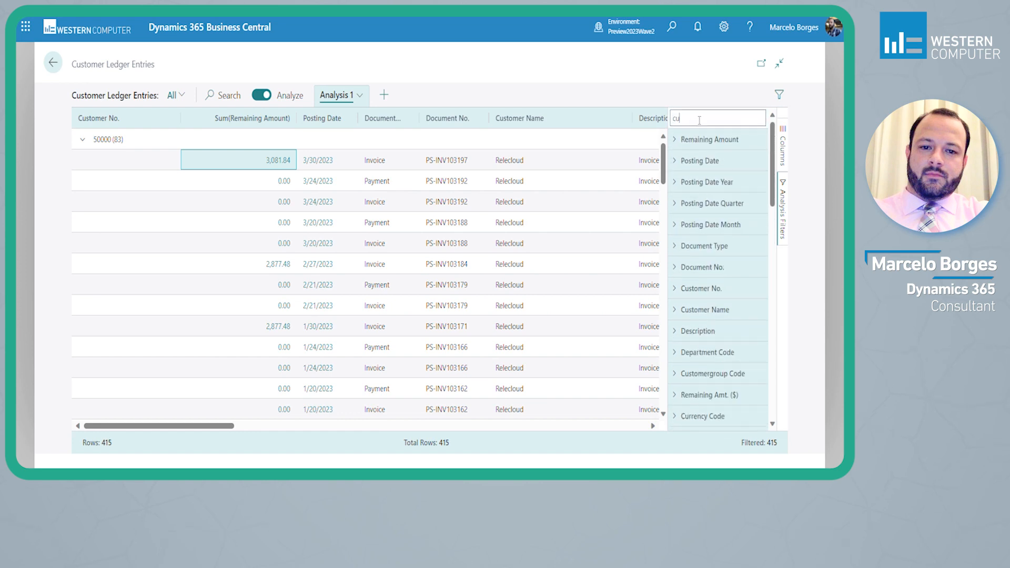
{"action": "left_click", "coordinate": [701, 139]}
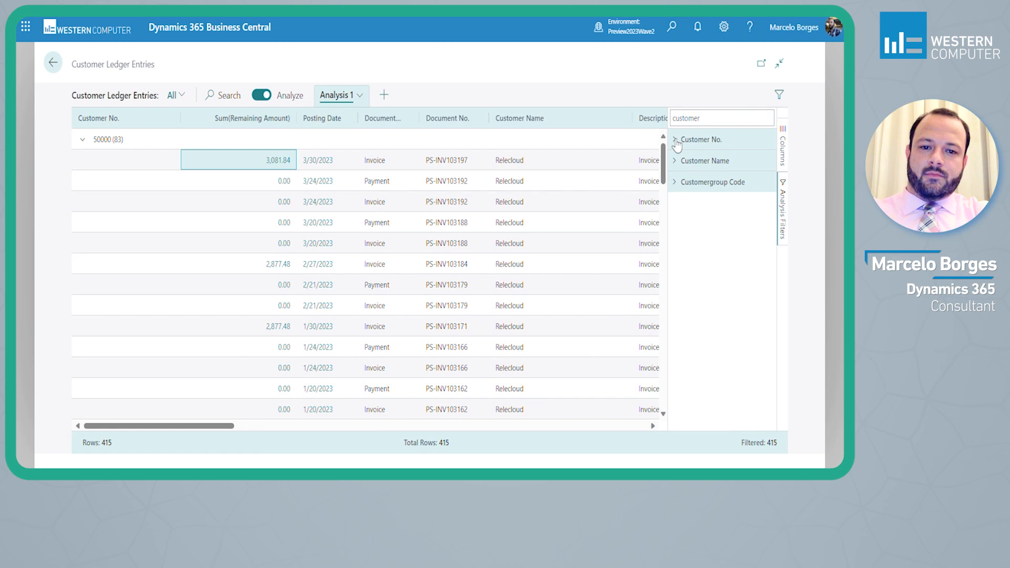
{"action": "left_click", "coordinate": [695, 231]}
{"action": "left_click", "coordinate": [690, 308]}
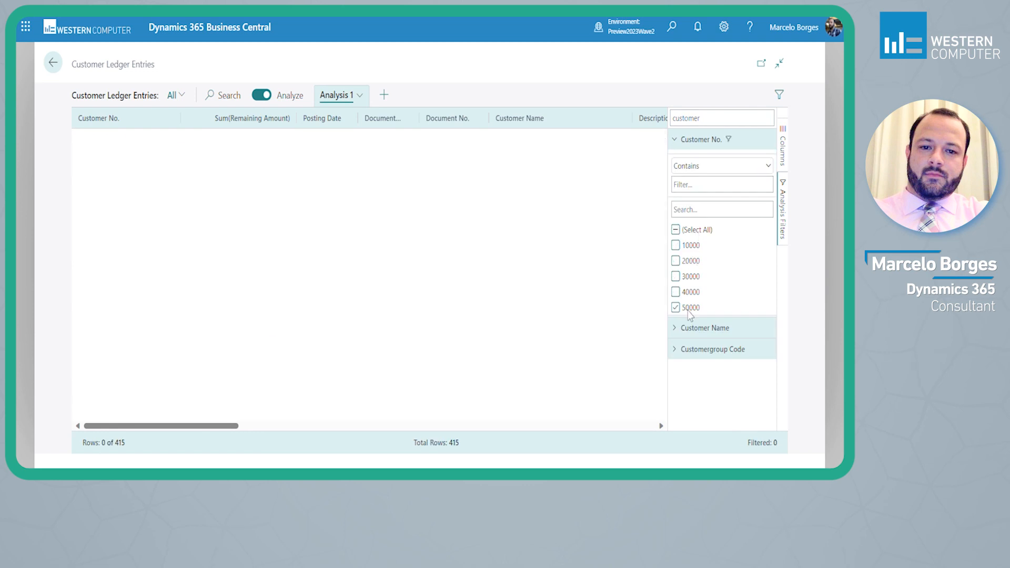
- Rename the Analysis 1 tab to "Customer" followed by the filtered customer number
{"action": "double_click", "coordinate": [342, 98]}
{"action": "type", "text": "Cutomer"}
{"action": "key", "text": "BackSpace"}
{"action": "key", "text": "BackSpace"}
{"action": "key", "text": "BackSpace"}
{"action": "key", "text": "BackSpace"}
{"action": "key", "text": "BackSpace"}
{"action": "type", "text": "stomer 50000"}
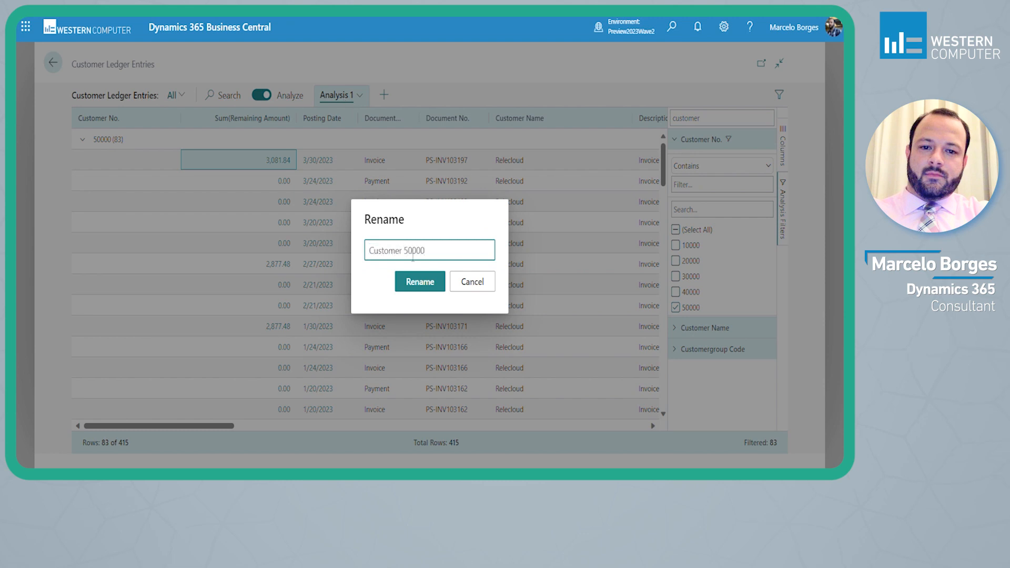
{"action": "left_click", "coordinate": [420, 282]}
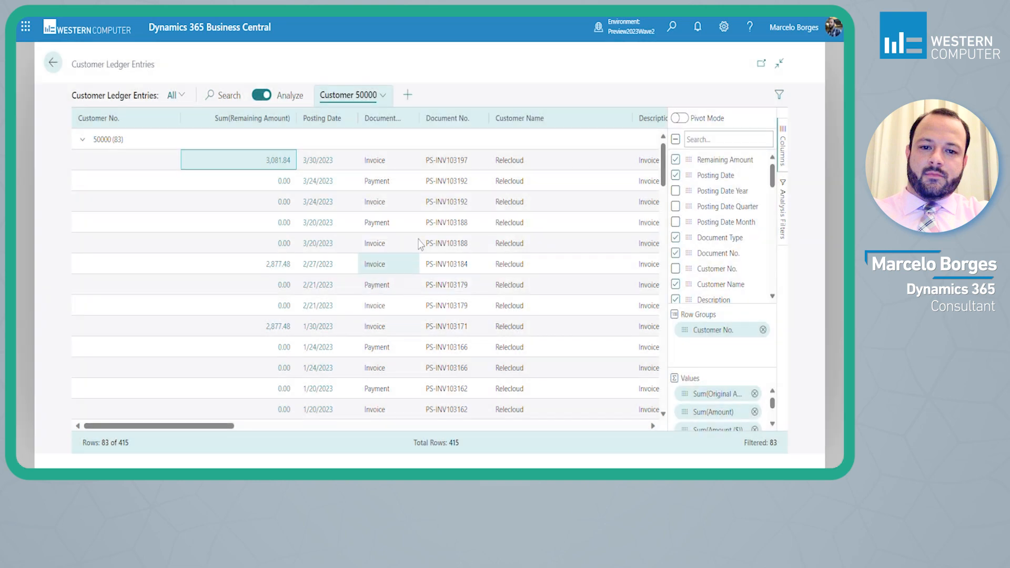
- Duplicate the Relecloud analysis and switch the copy's Customer No. filter from Relecloud to the customer number listed directly before it
{"action": "left_click", "coordinate": [384, 97]}
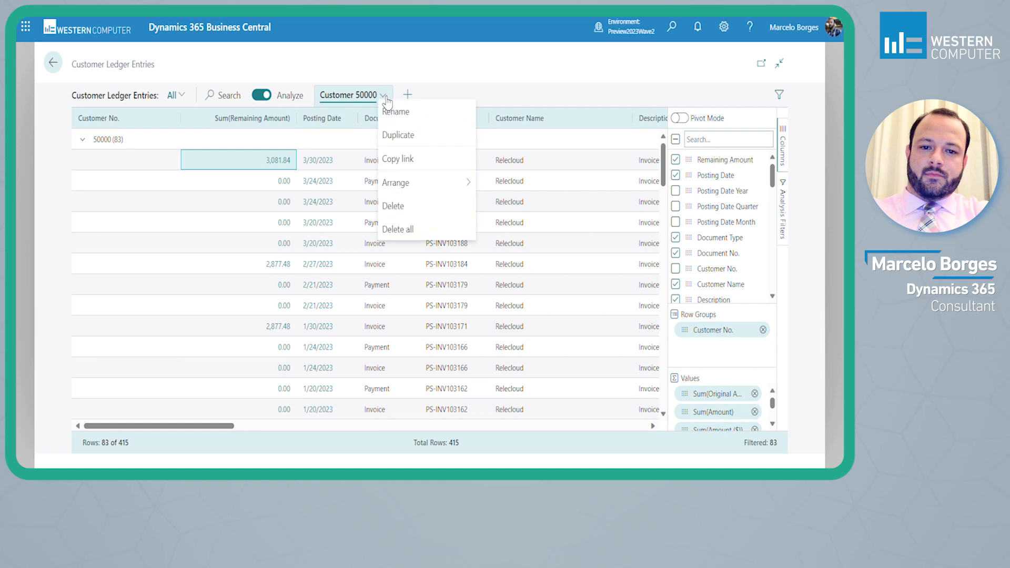
{"action": "left_click", "coordinate": [401, 135]}
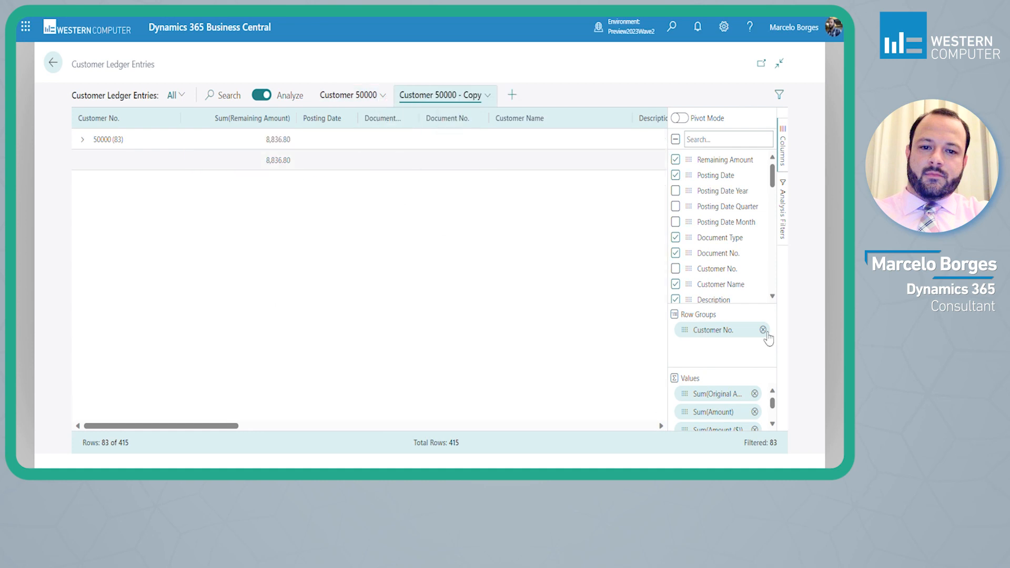
{"action": "left_click", "coordinate": [783, 221]}
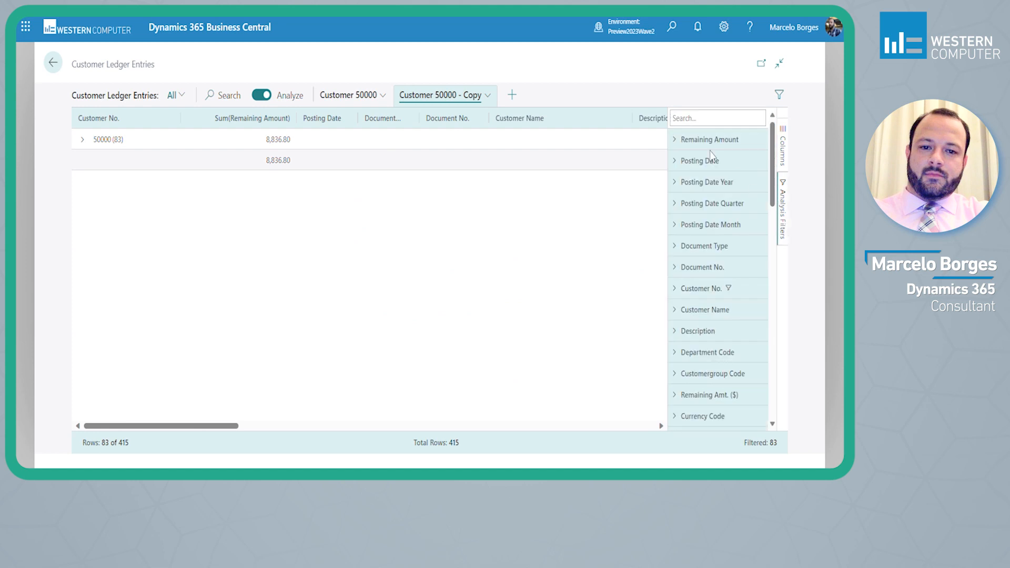
{"action": "scroll", "coordinate": [740, 176], "scroll_direction": "down", "scroll_amount": 5}
{"action": "scroll", "coordinate": [734, 305], "scroll_direction": "down", "scroll_amount": 5}
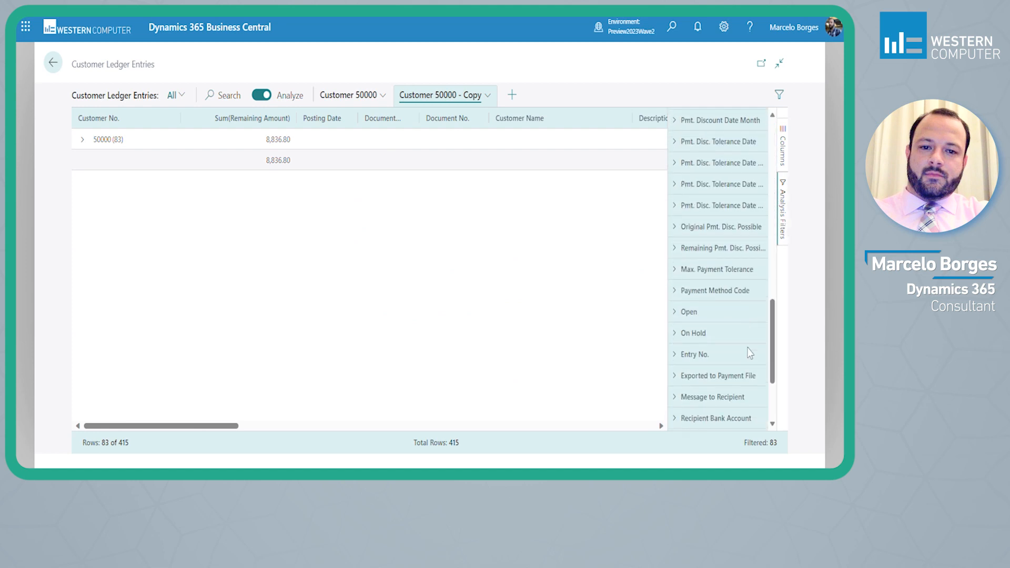
{"action": "scroll", "coordinate": [737, 363], "scroll_direction": "down", "scroll_amount": 2}
{"action": "scroll", "coordinate": [726, 372], "scroll_direction": "up", "scroll_amount": 7}
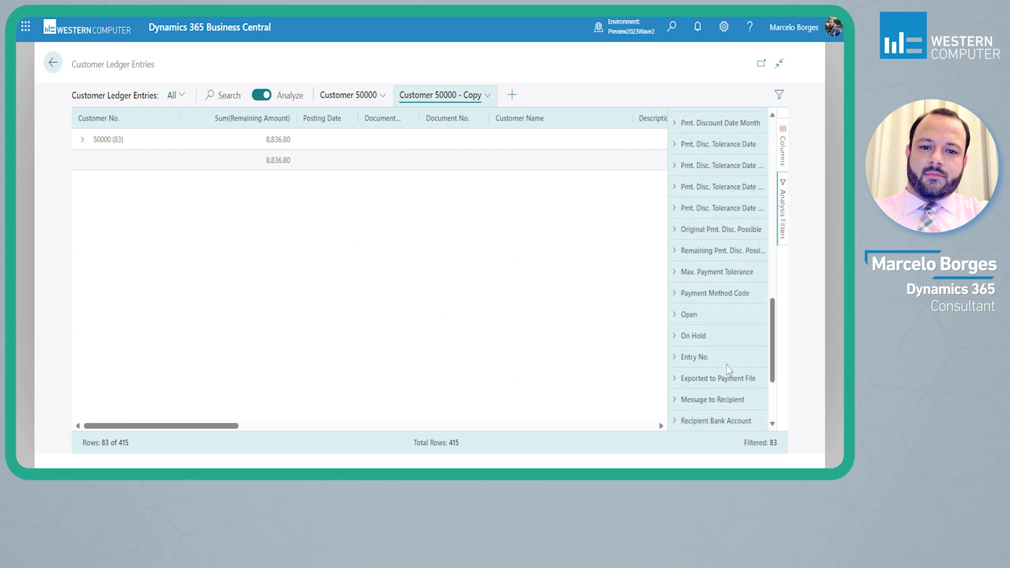
{"action": "scroll", "coordinate": [729, 371], "scroll_direction": "up", "scroll_amount": 3}
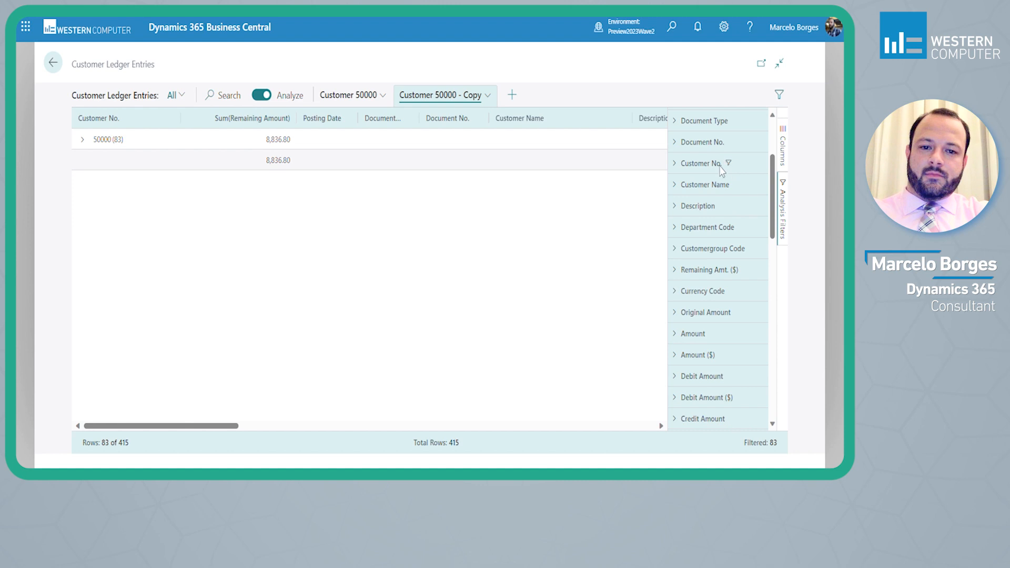
{"action": "left_click", "coordinate": [677, 164]}
{"action": "left_click", "coordinate": [677, 331]}
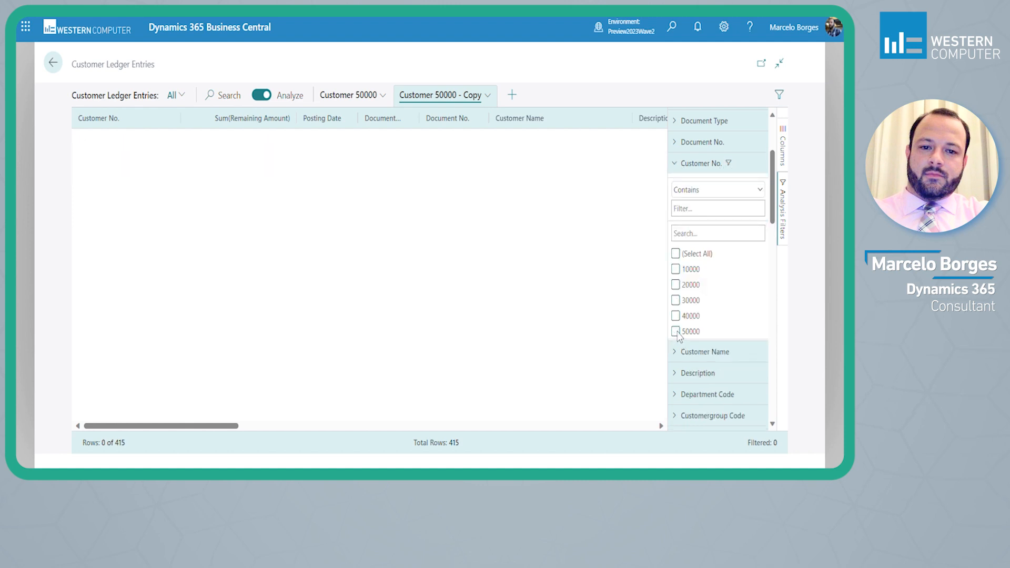
{"action": "left_click", "coordinate": [677, 316]}
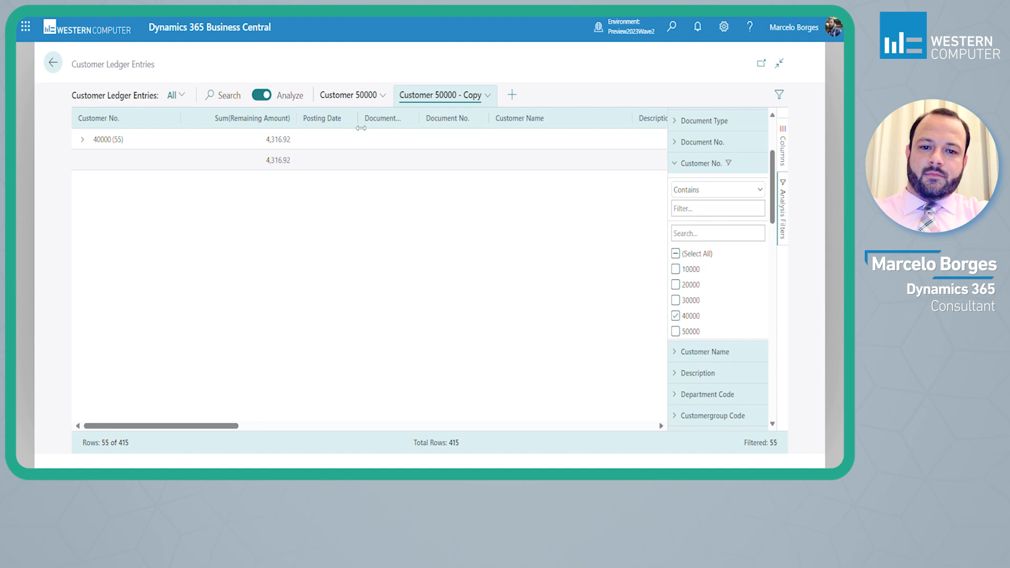
- Rename the duplicated analysis to "Customer" followed by its newly filtered customer number
{"action": "left_click", "coordinate": [442, 103]}
{"action": "left_click", "coordinate": [425, 112]}
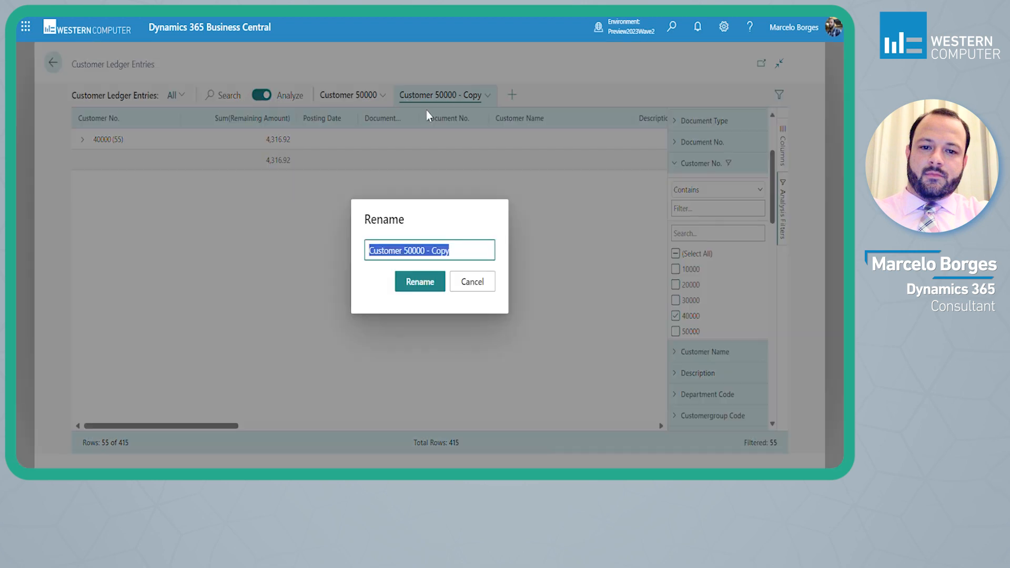
{"action": "type", "text": "Customer 40000"}
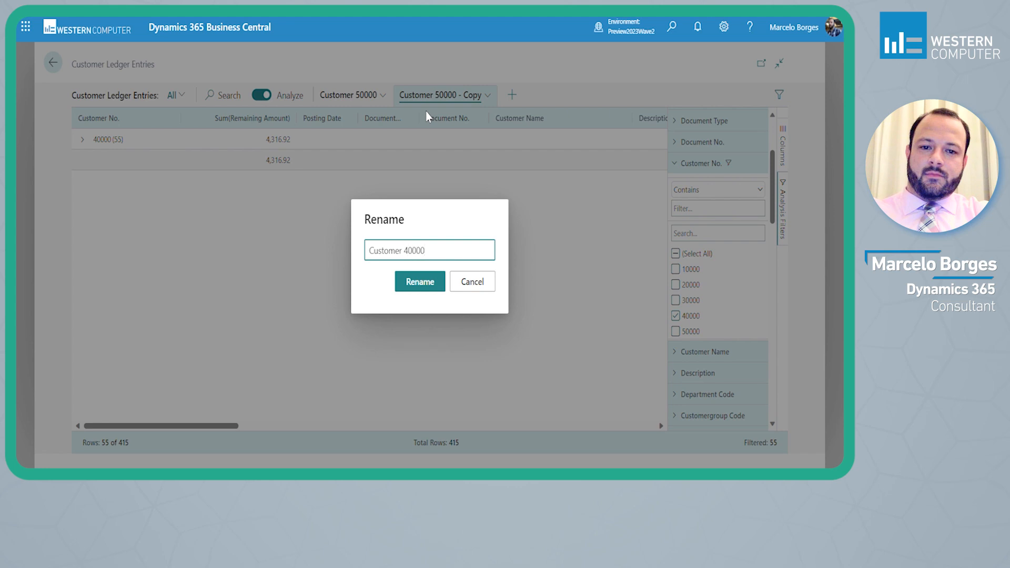
{"action": "left_click", "coordinate": [419, 282]}
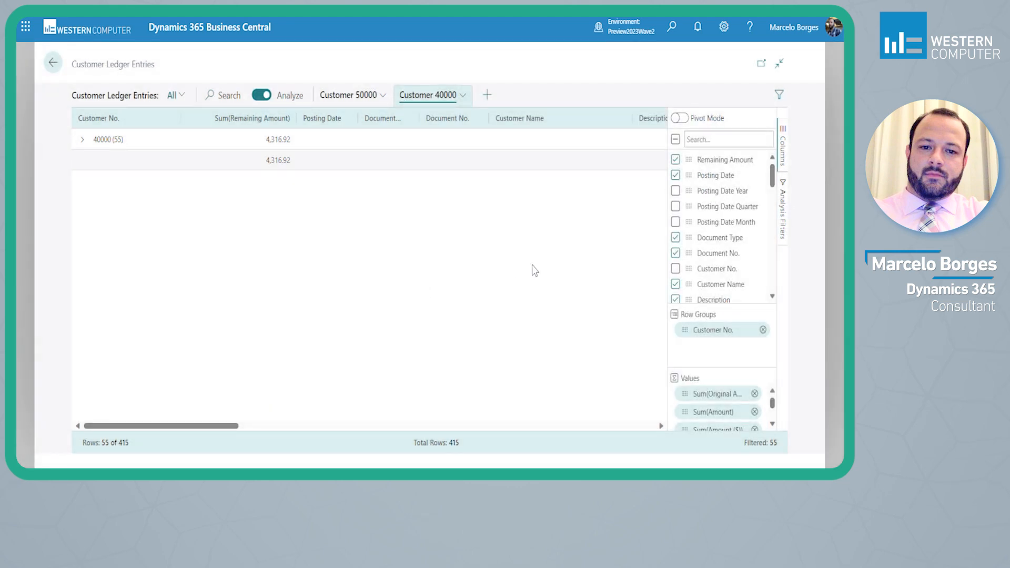
- Switch back and forth between the two customer analyses to compare their remaining amounts
{"action": "left_click", "coordinate": [356, 104]}
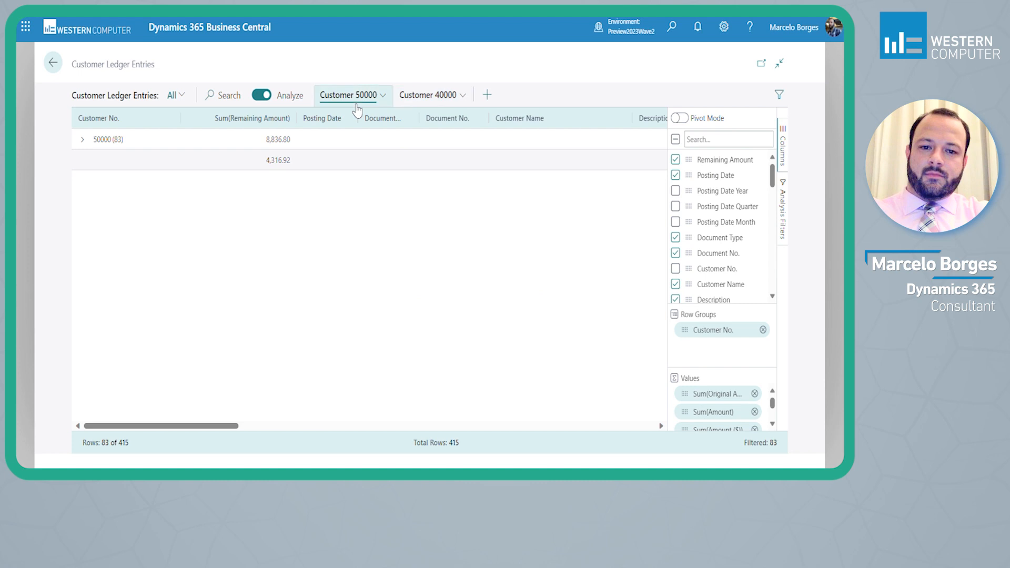
{"action": "left_click", "coordinate": [427, 104]}
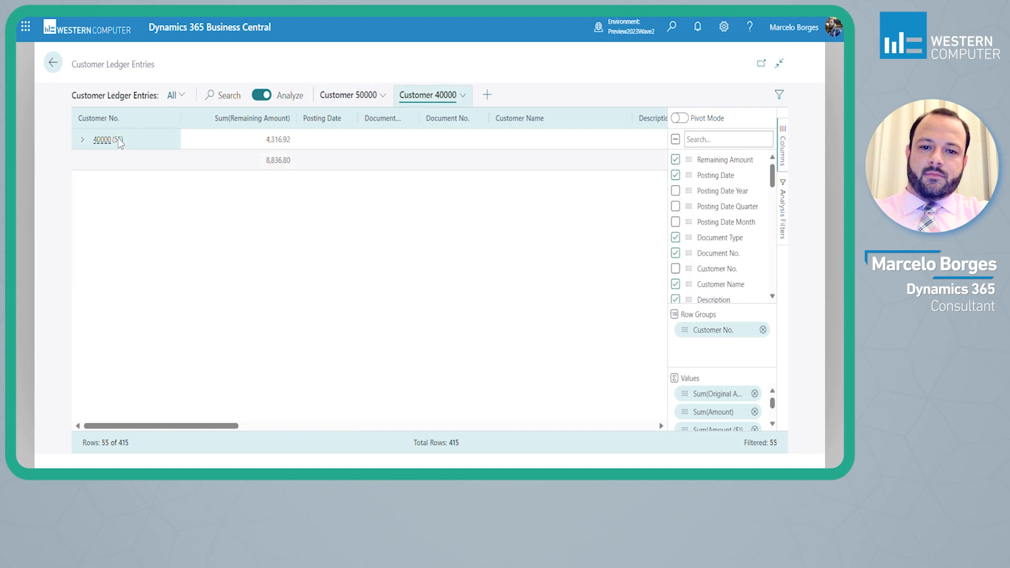
{"action": "left_click", "coordinate": [348, 96]}
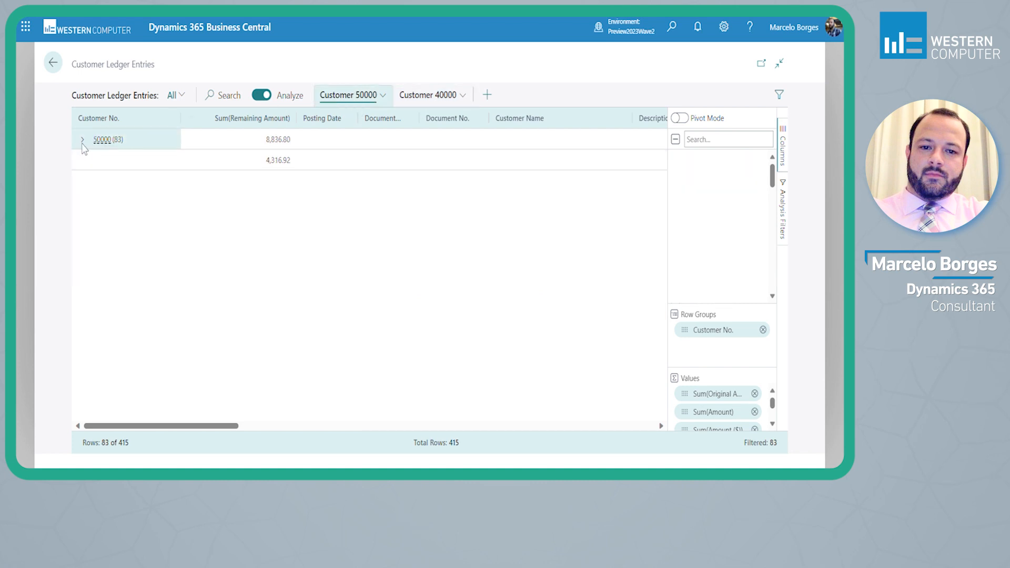
- Leave analysis mode for the normal entry list, re-enter it and review both customer analyses
{"action": "left_click", "coordinate": [263, 96]}
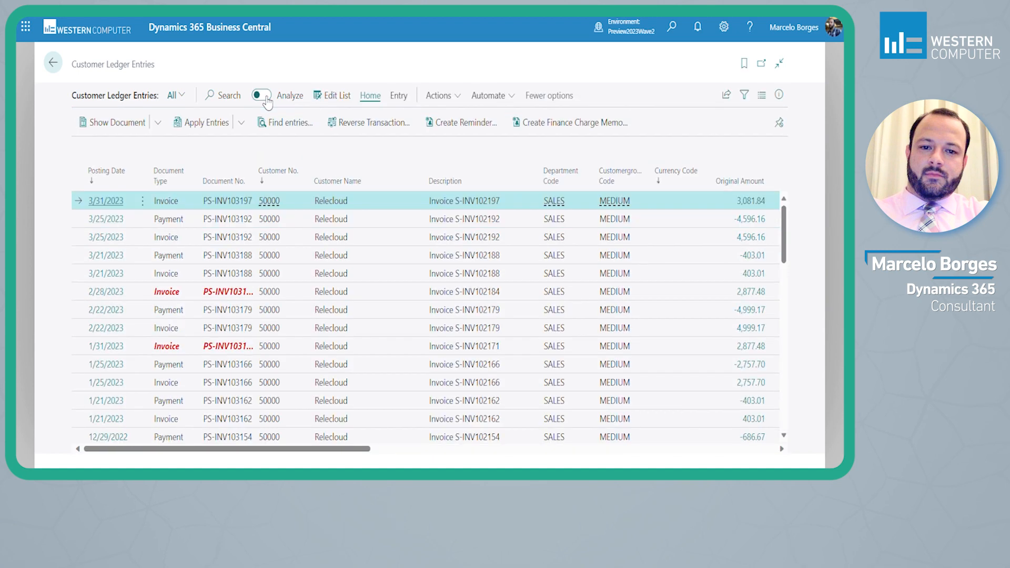
{"action": "left_click", "coordinate": [266, 99]}
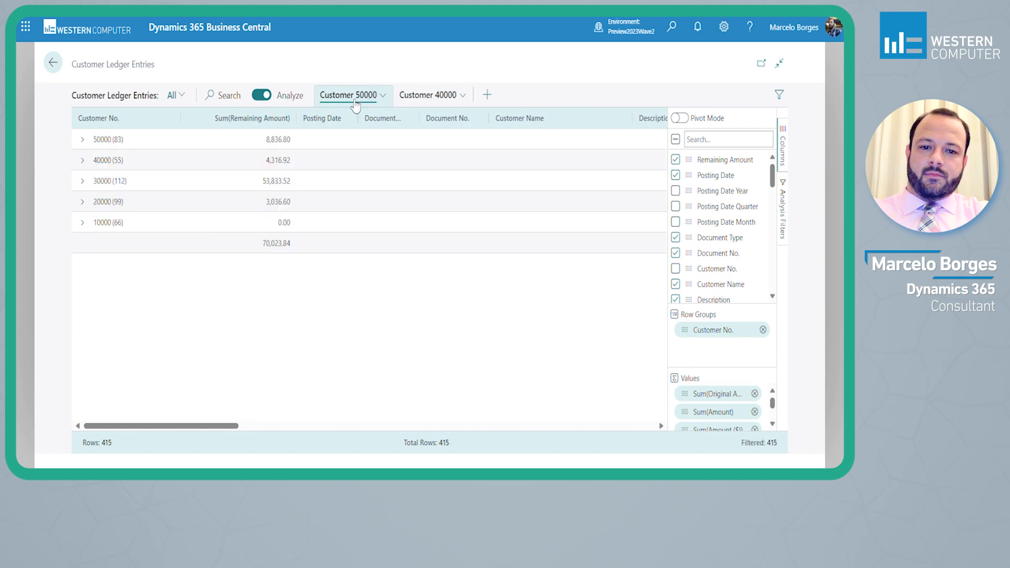
{"action": "left_click", "coordinate": [350, 100]}
{"action": "left_click", "coordinate": [444, 99]}
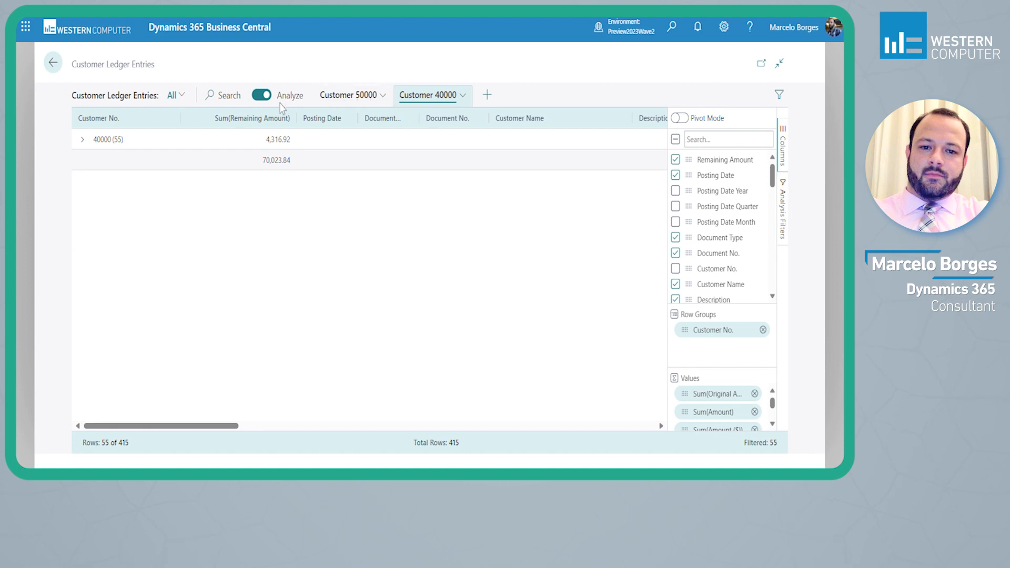
- Delete all the customer ledger entry analyses, starting from the Relecloud one
{"action": "left_click", "coordinate": [383, 99]}
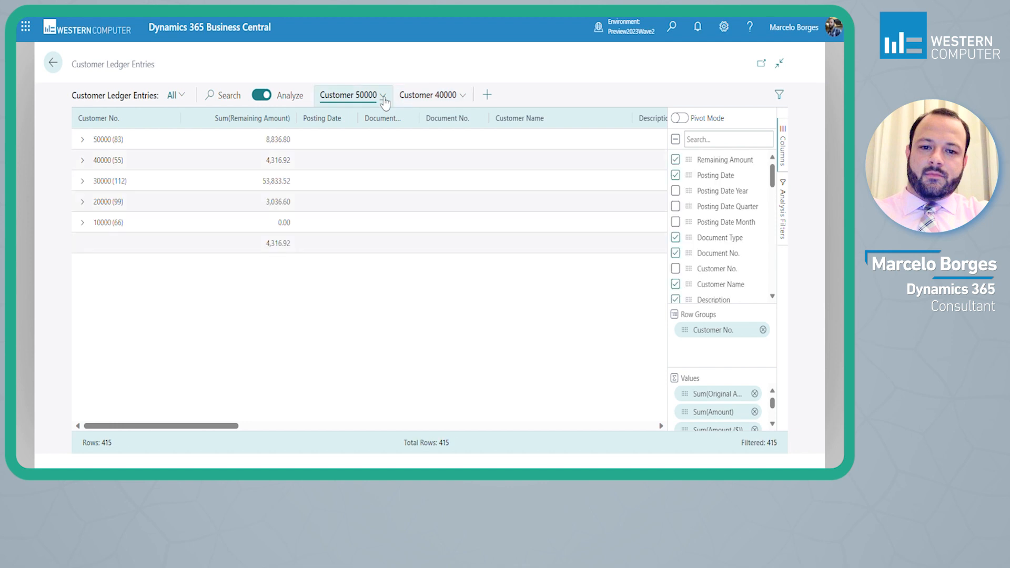
{"action": "left_click", "coordinate": [383, 99]}
{"action": "left_click", "coordinate": [411, 231]}
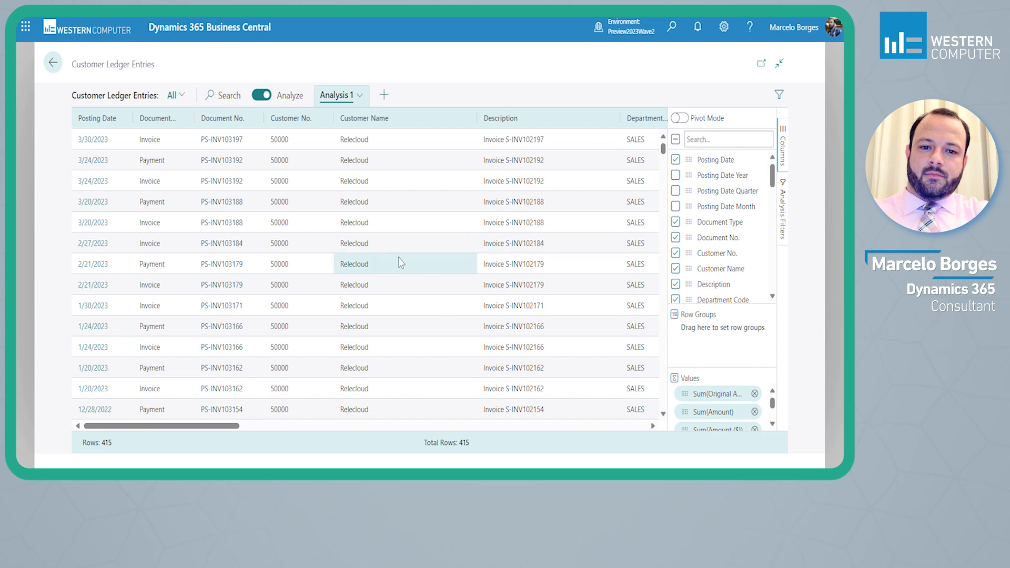
- Group Analysis 1 by Customer No. and within it by Document Type, and expand Relecloud's invoices
{"action": "left_click", "coordinate": [324, 120]}
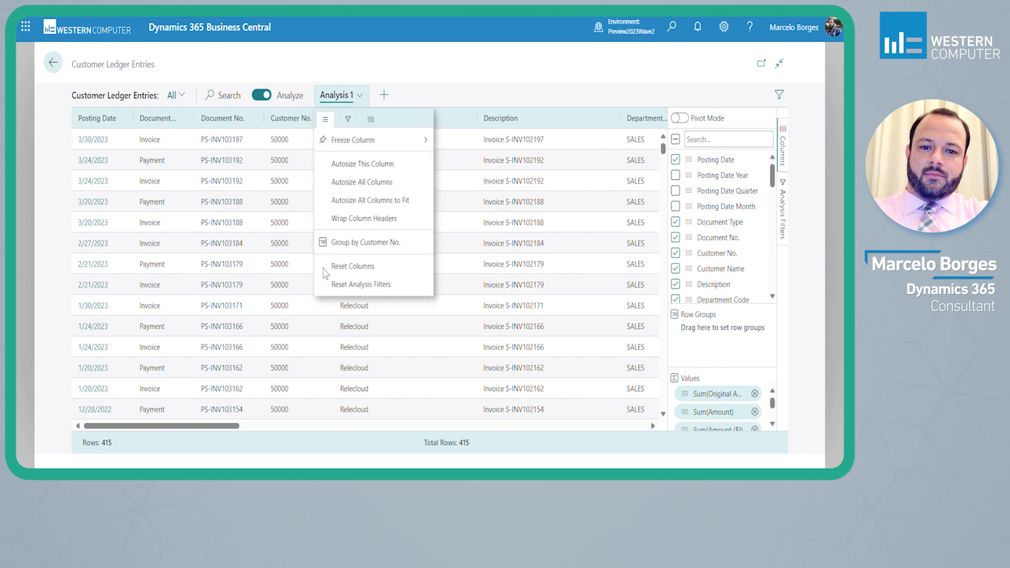
{"action": "left_click", "coordinate": [365, 243]}
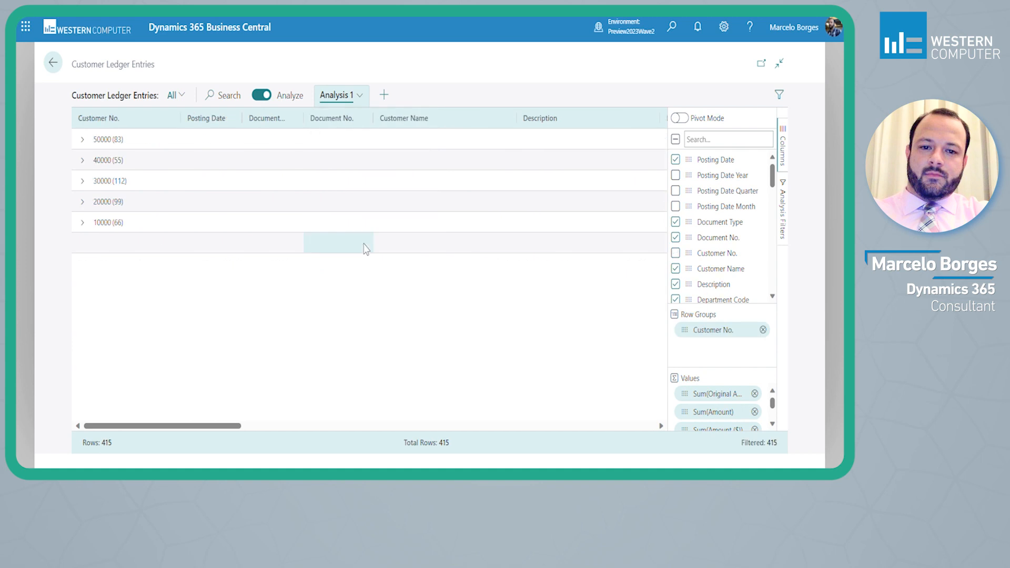
{"action": "left_click", "coordinate": [295, 119]}
{"action": "left_click", "coordinate": [327, 243]}
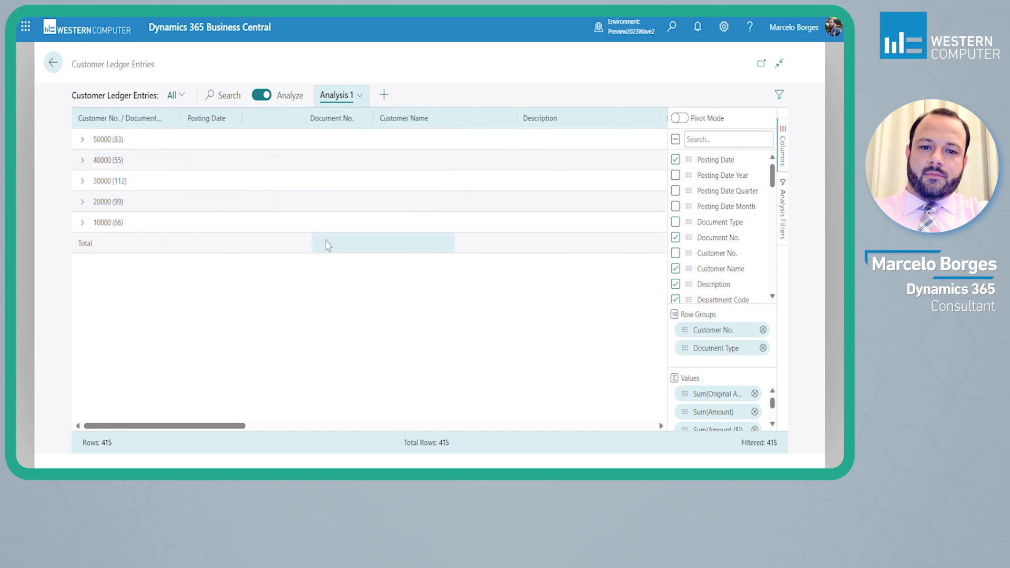
{"action": "left_click", "coordinate": [83, 141]}
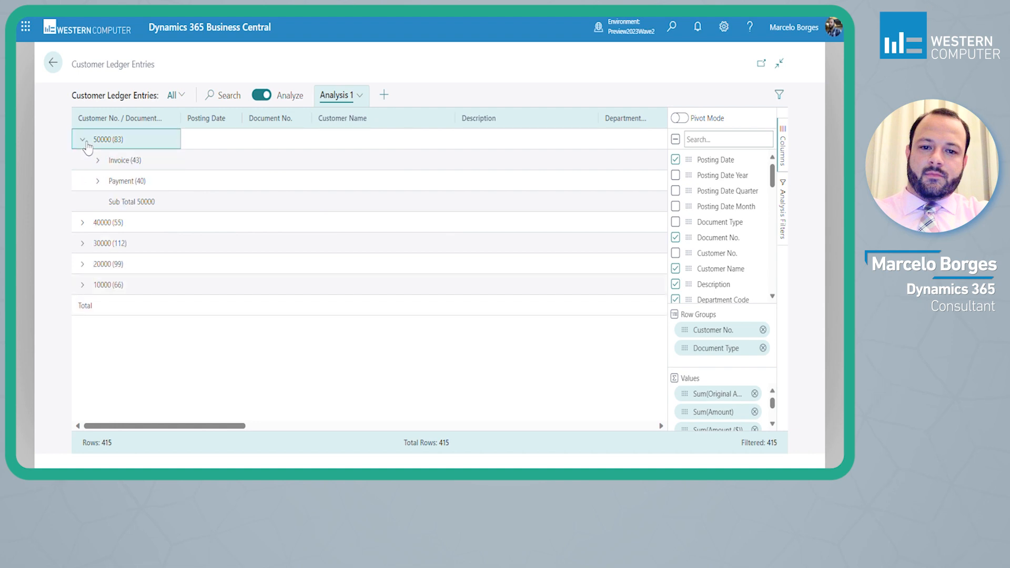
{"action": "left_click", "coordinate": [98, 160]}
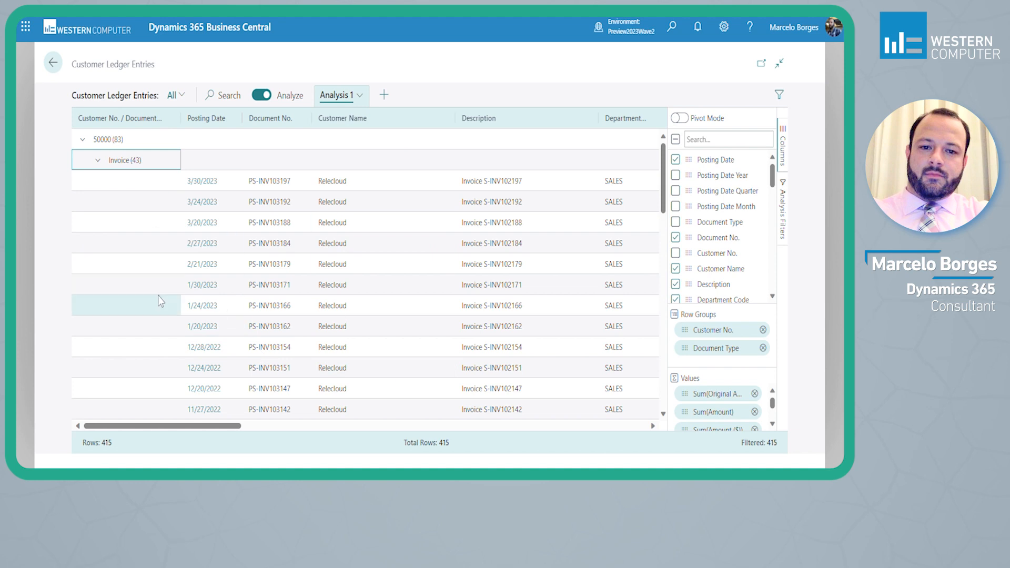
- Delete all analyses to clear the Customer No. and Document Type grouping
{"action": "left_click", "coordinate": [359, 95]}
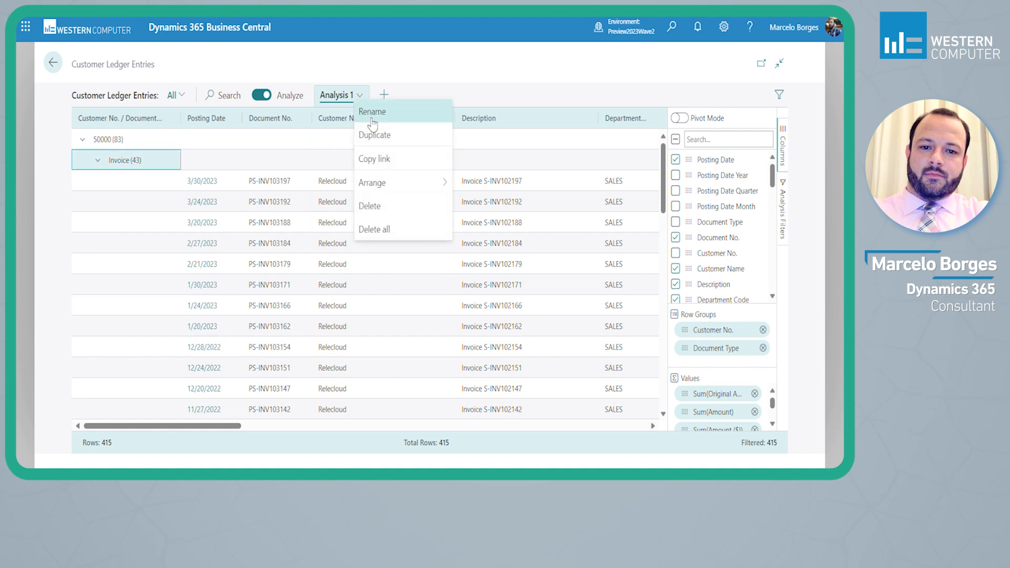
{"action": "left_click", "coordinate": [386, 231]}
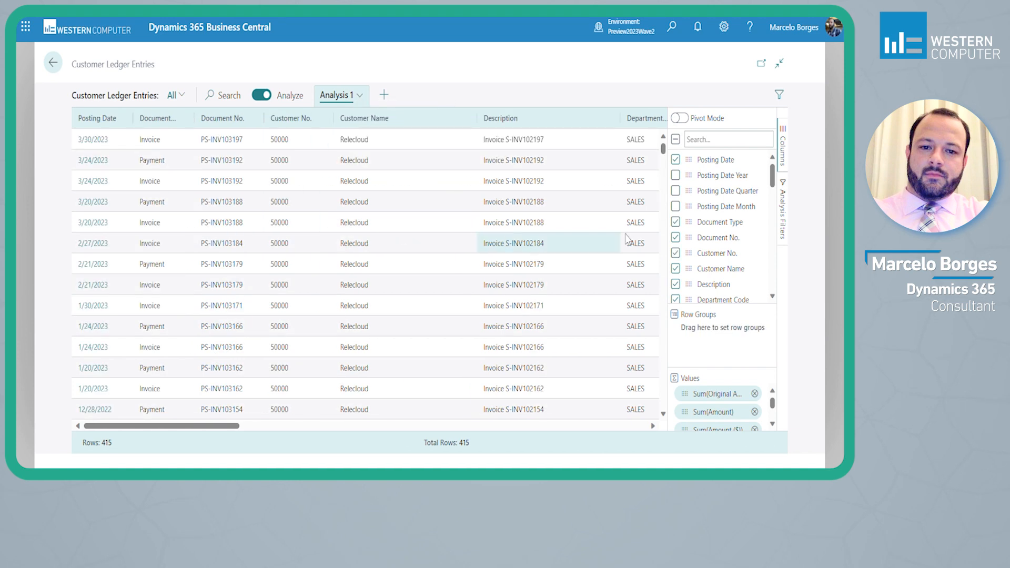
- Turn on pivot mode in Analysis 1, with Customer No. as the row group and Document Type as the column label
{"action": "left_click", "coordinate": [680, 119]}
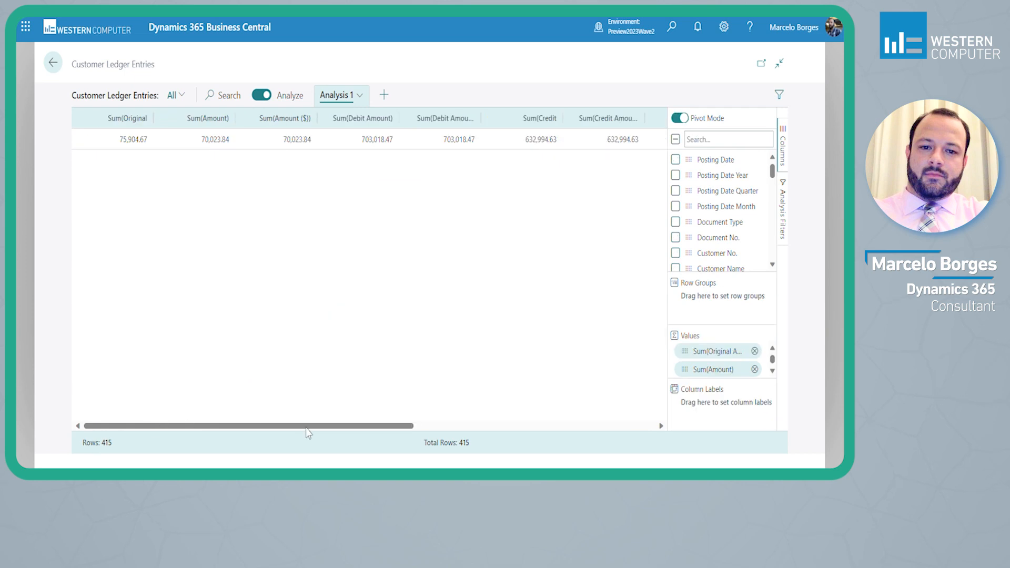
{"action": "scroll", "coordinate": [732, 211], "scroll_direction": "down", "scroll_amount": 1}
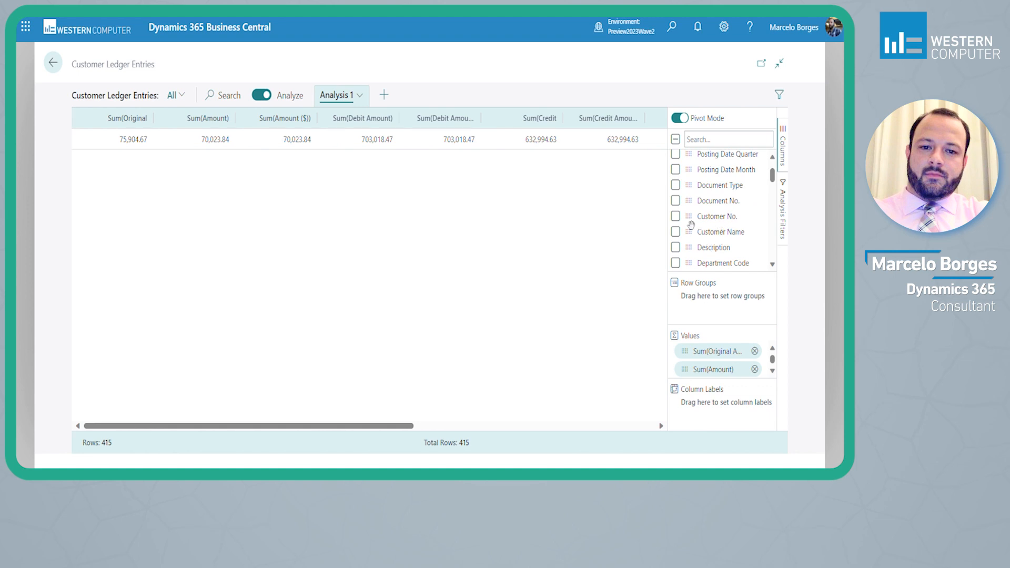
{"action": "left_click_drag", "start_coordinate": [689, 218], "coordinate": [703, 306]}
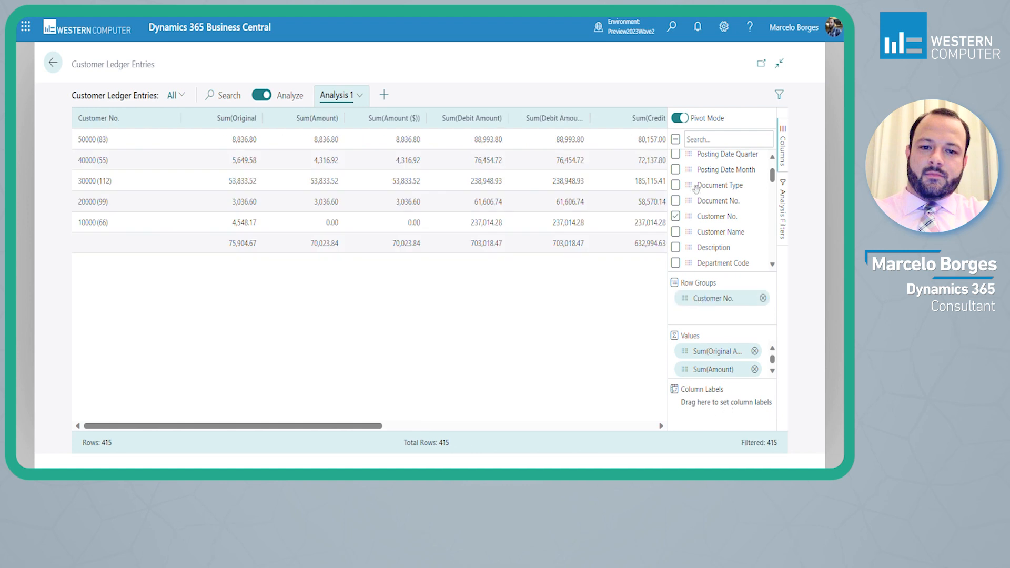
{"action": "left_click_drag", "start_coordinate": [695, 192], "coordinate": [729, 407]}
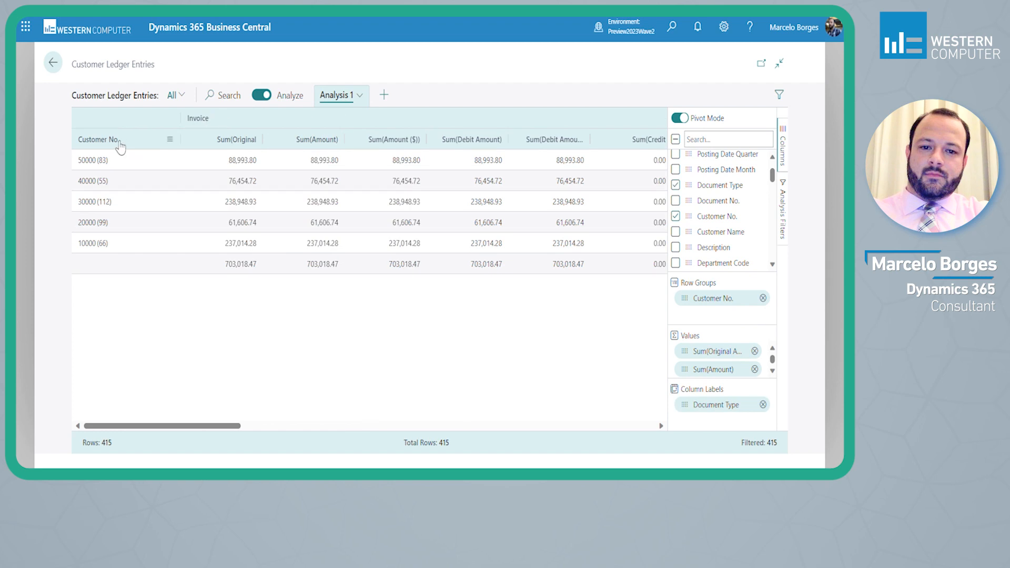
- Examine the pivoted invoice and payment sums per customer, including Relecloud's original invoice amount
{"action": "left_click_drag", "start_coordinate": [213, 425], "coordinate": [450, 421]}
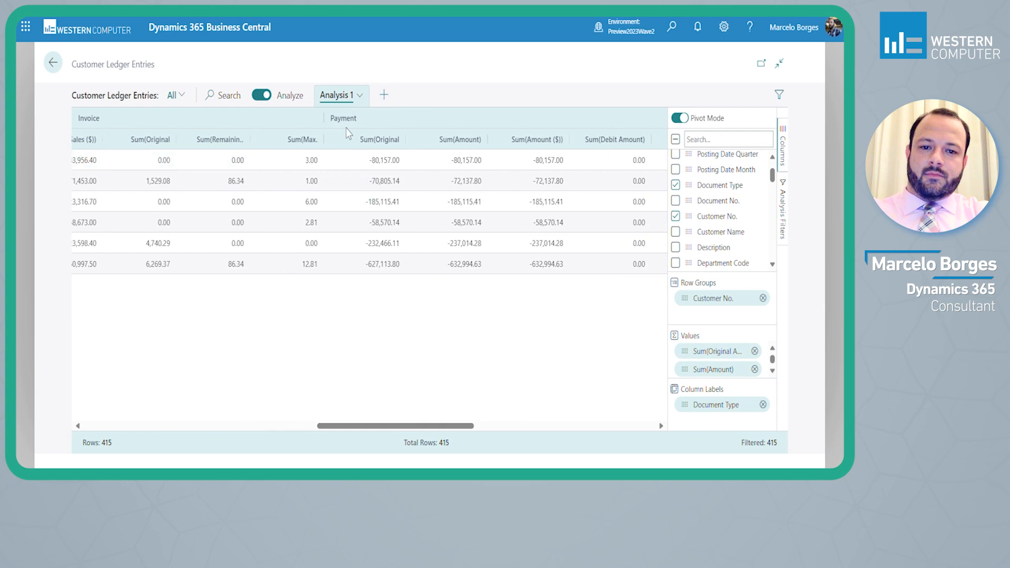
{"action": "left_click_drag", "start_coordinate": [428, 428], "coordinate": [645, 419]}
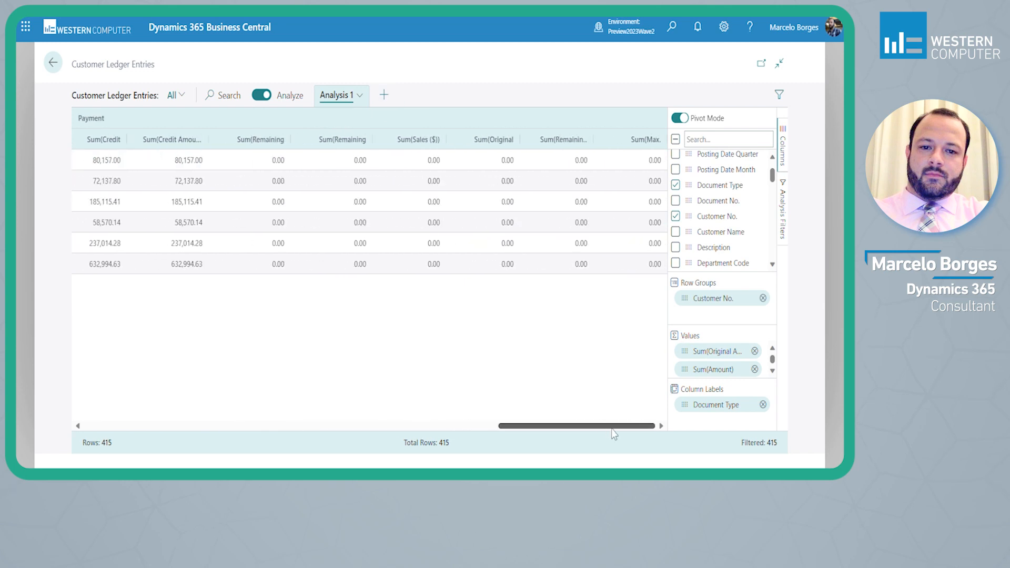
{"action": "left_click_drag", "start_coordinate": [564, 440], "coordinate": [165, 461]}
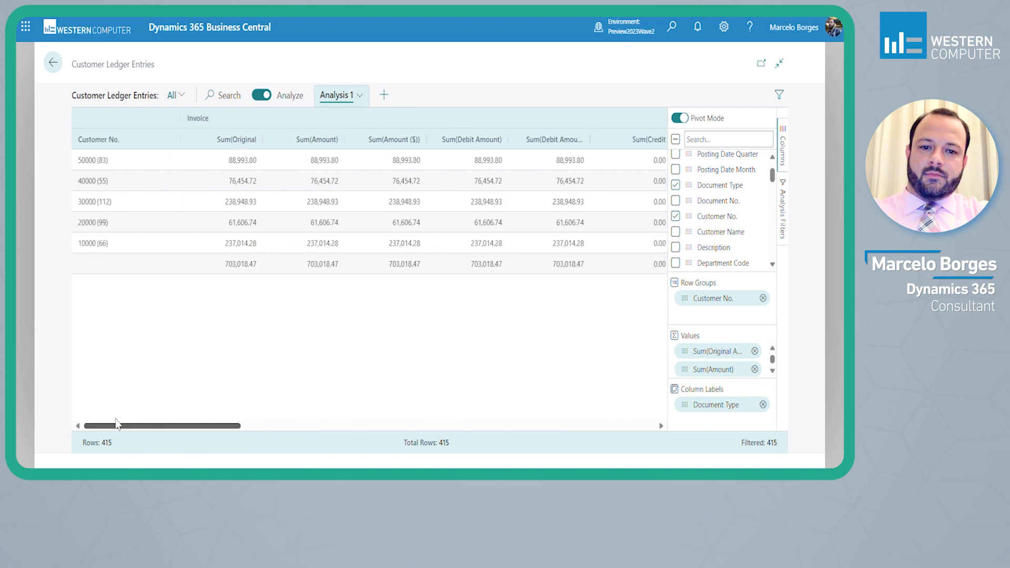
{"action": "left_click", "coordinate": [240, 162]}
{"action": "left_click", "coordinate": [242, 162]}
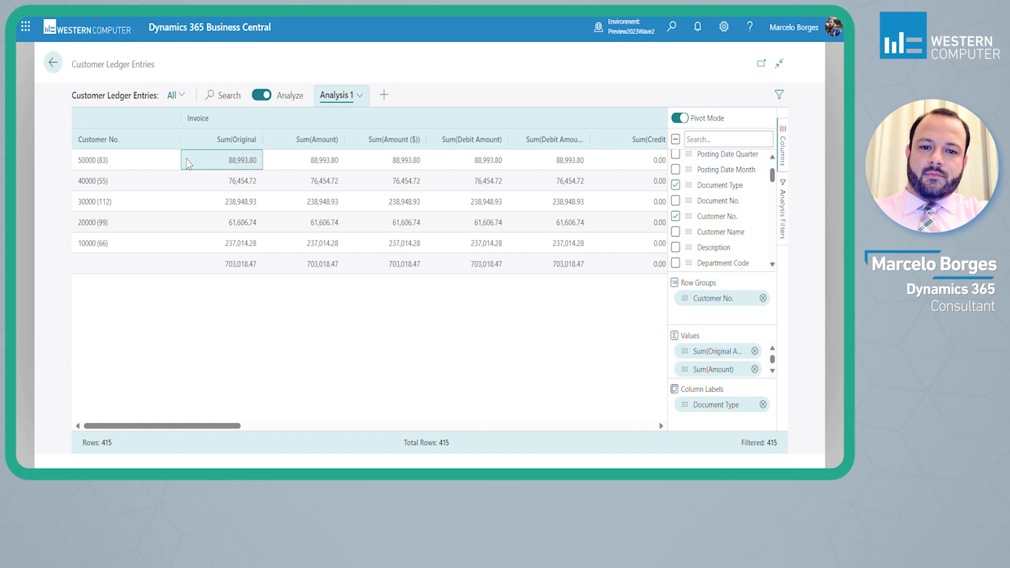
{"action": "left_click", "coordinate": [126, 168]}
{"action": "left_click", "coordinate": [245, 160]}
- Turn off pivot mode and expand Relecloud's customer group to list its individual entries
{"action": "left_click", "coordinate": [679, 118]}
{"action": "left_click", "coordinate": [84, 145]}
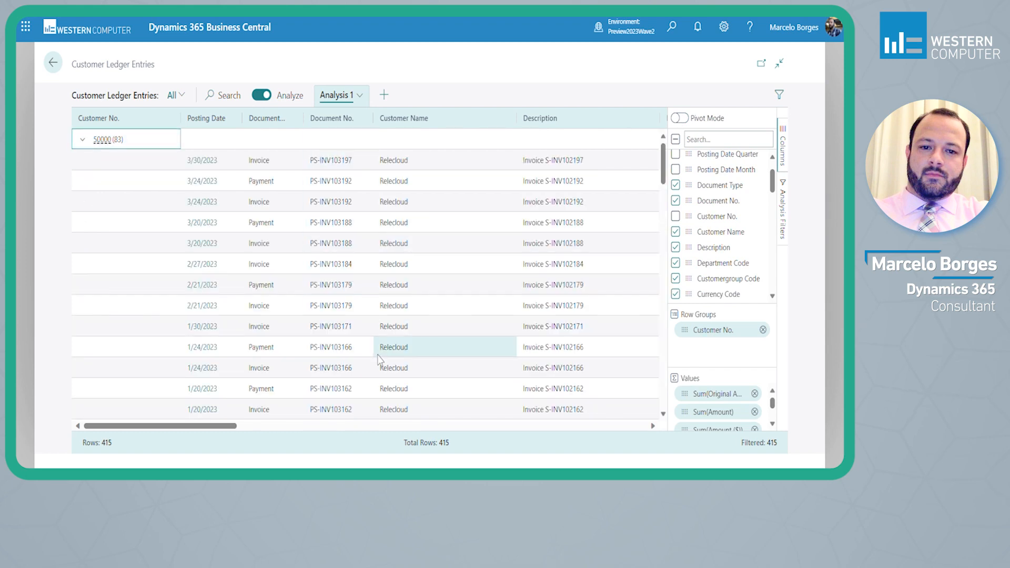
- Turn pivot mode back on and filter the analysis by Customer No. to show only Relecloud's customer number
{"action": "left_click", "coordinate": [680, 118]}
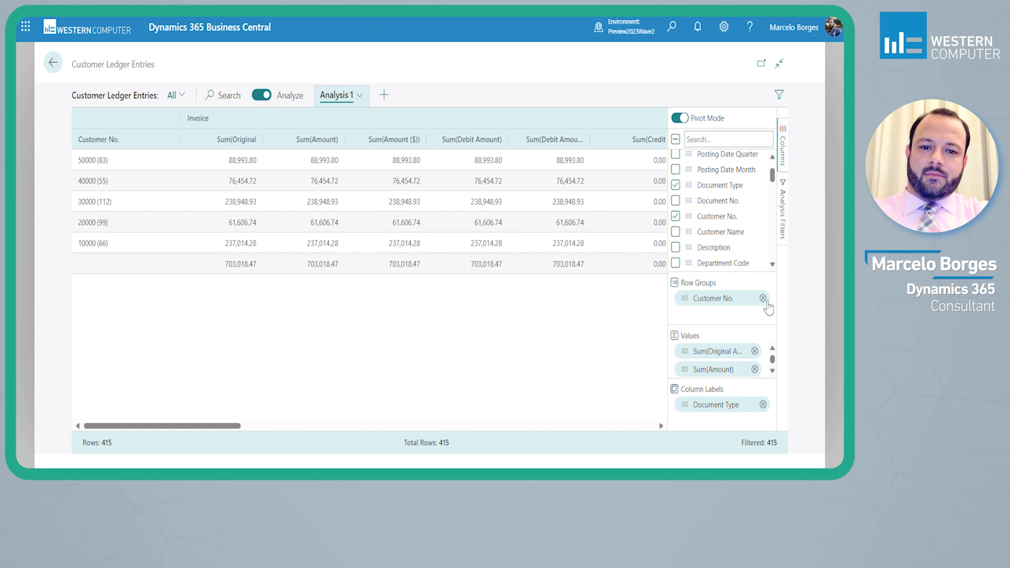
{"action": "left_click", "coordinate": [784, 219]}
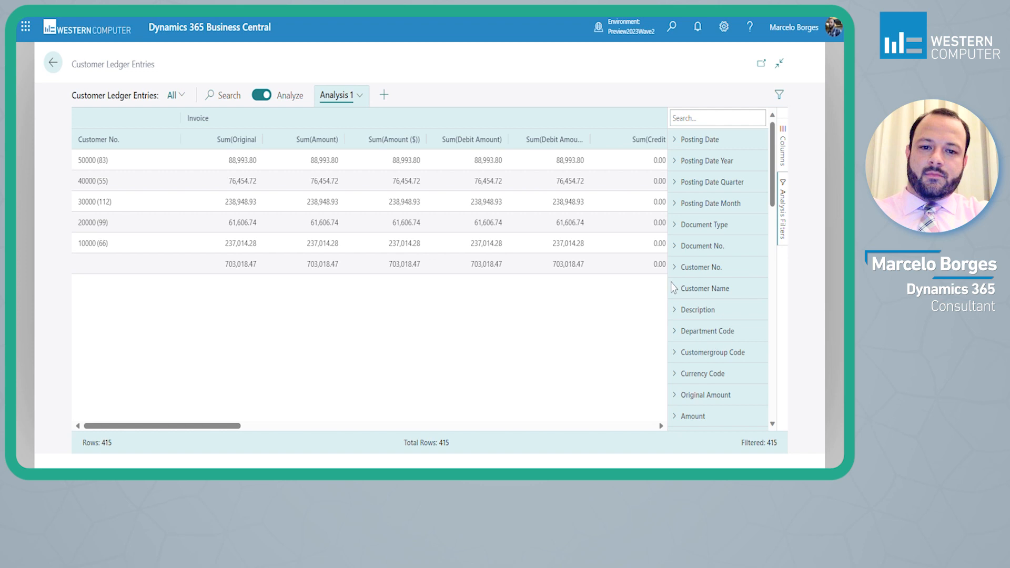
{"action": "left_click", "coordinate": [680, 268]}
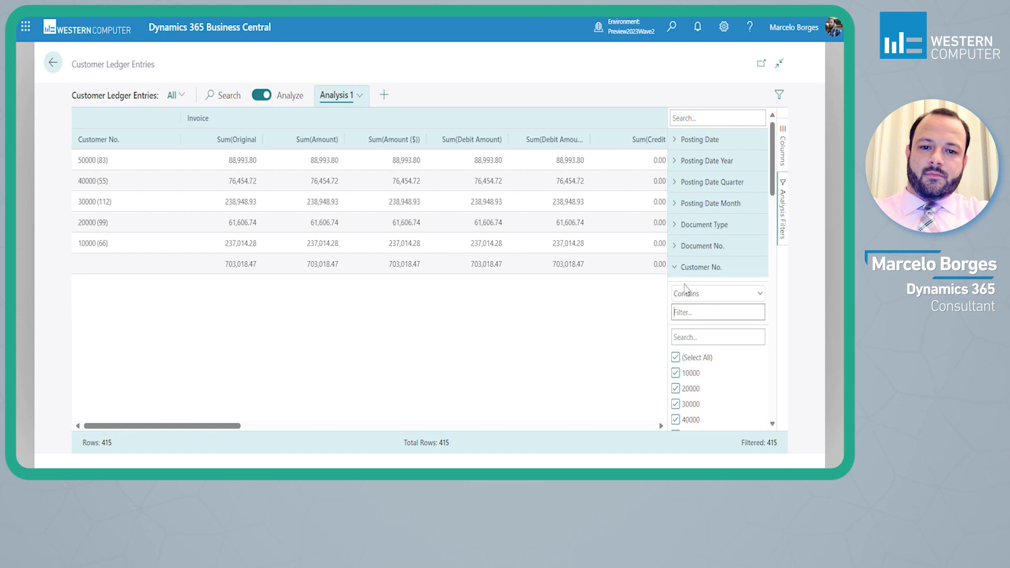
{"action": "left_click", "coordinate": [676, 357]}
{"action": "scroll", "coordinate": [682, 415], "scroll_direction": "down", "scroll_amount": 2}
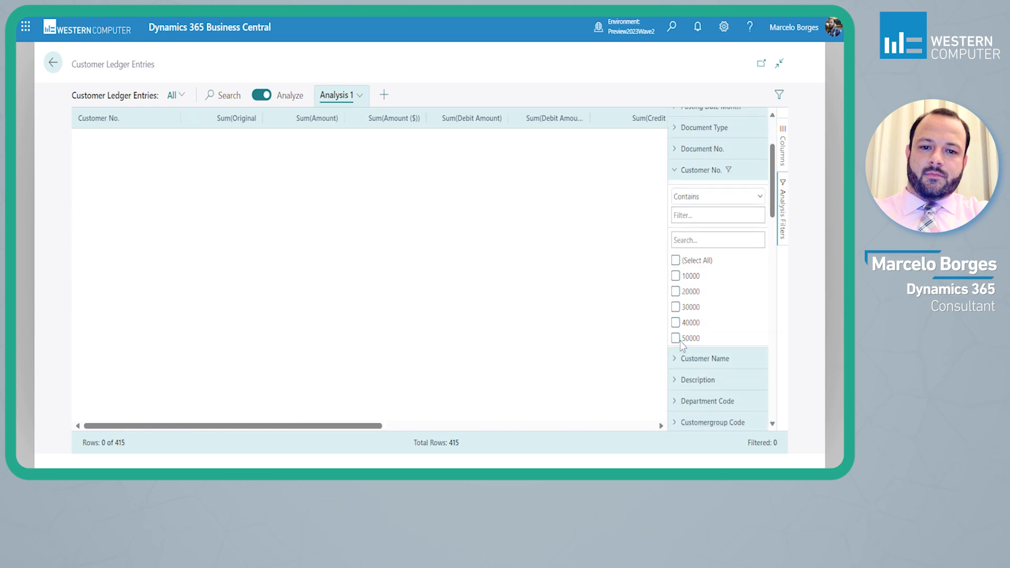
{"action": "left_click", "coordinate": [677, 339]}
{"action": "scroll", "coordinate": [708, 313], "scroll_direction": "up", "scroll_amount": 2}
- Filter the analysis by Document Type to include only Invoice
{"action": "left_click", "coordinate": [678, 225]}
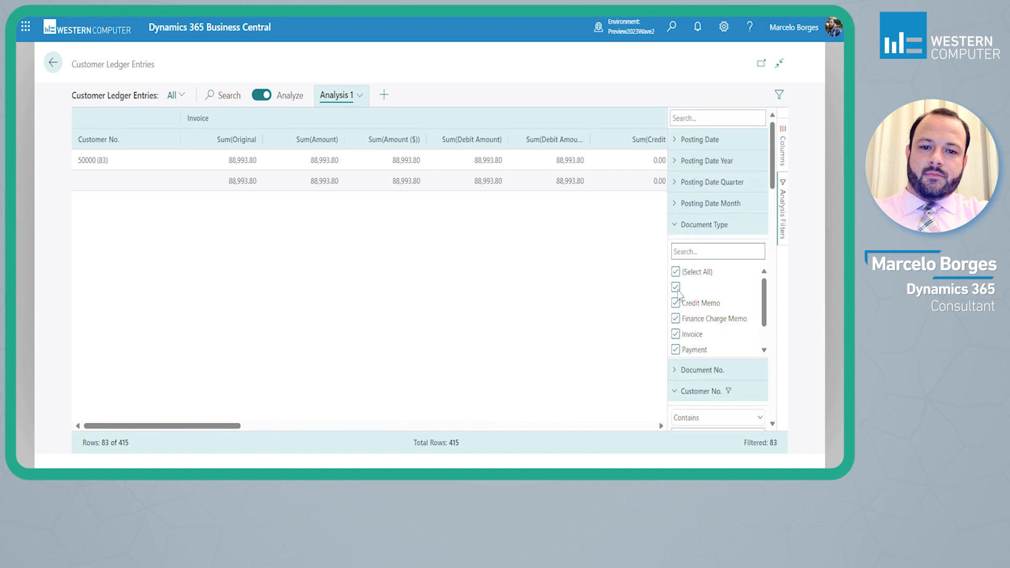
{"action": "left_click", "coordinate": [675, 273]}
{"action": "left_click", "coordinate": [676, 334]}
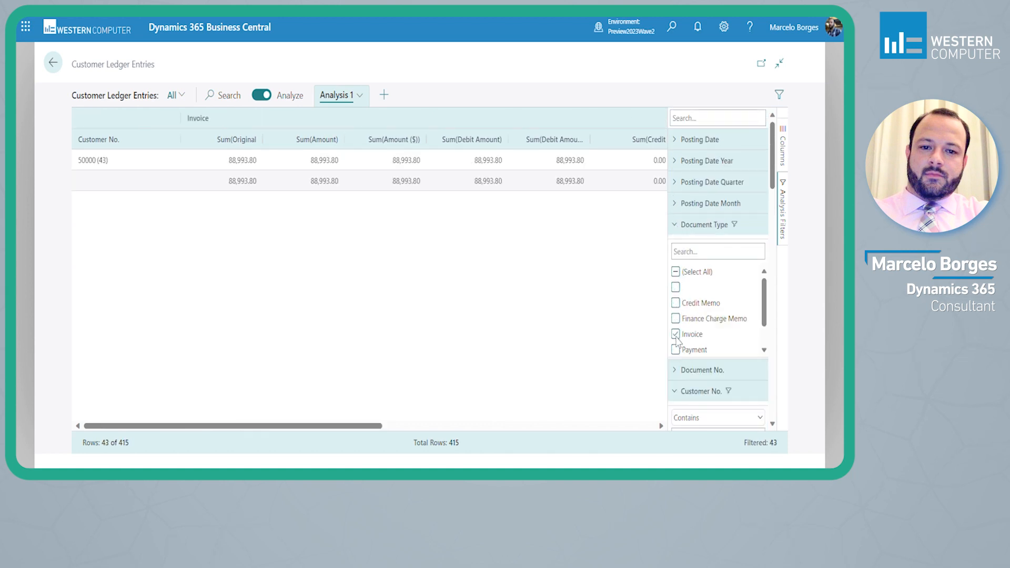
{"action": "left_click", "coordinate": [245, 185]}
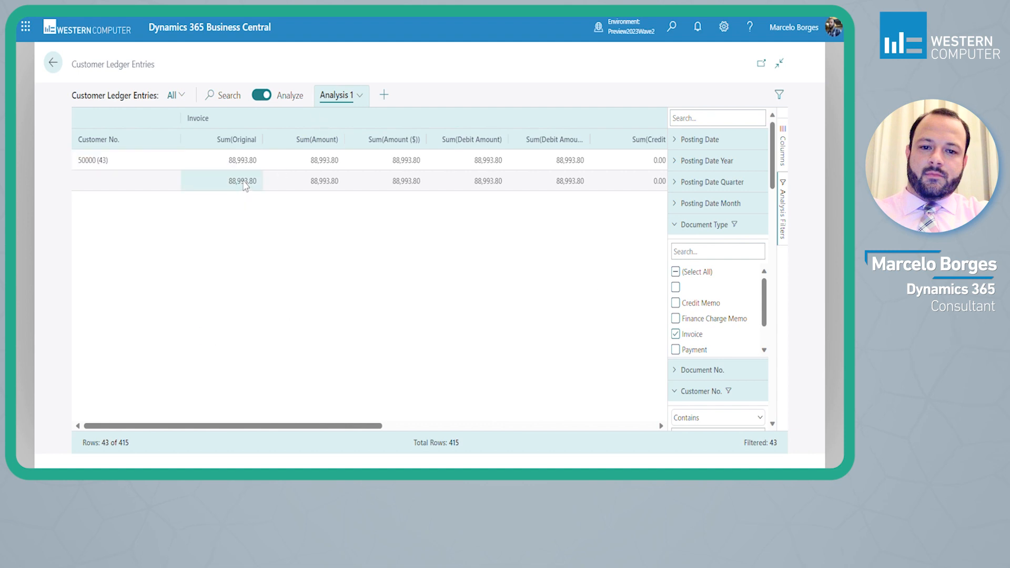
- Rename Analysis 1 with the word "Customer", Relecloud's customer number and the word "Invoices"
{"action": "left_click", "coordinate": [350, 95]}
{"action": "left_click", "coordinate": [350, 115]}
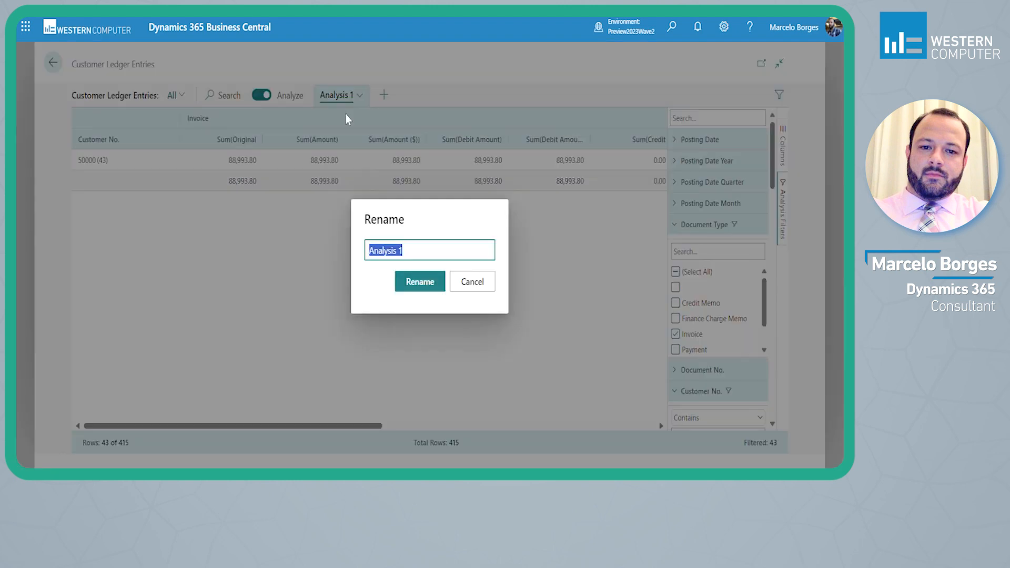
{"action": "type", "text": "Customer 50000 Invoices"}
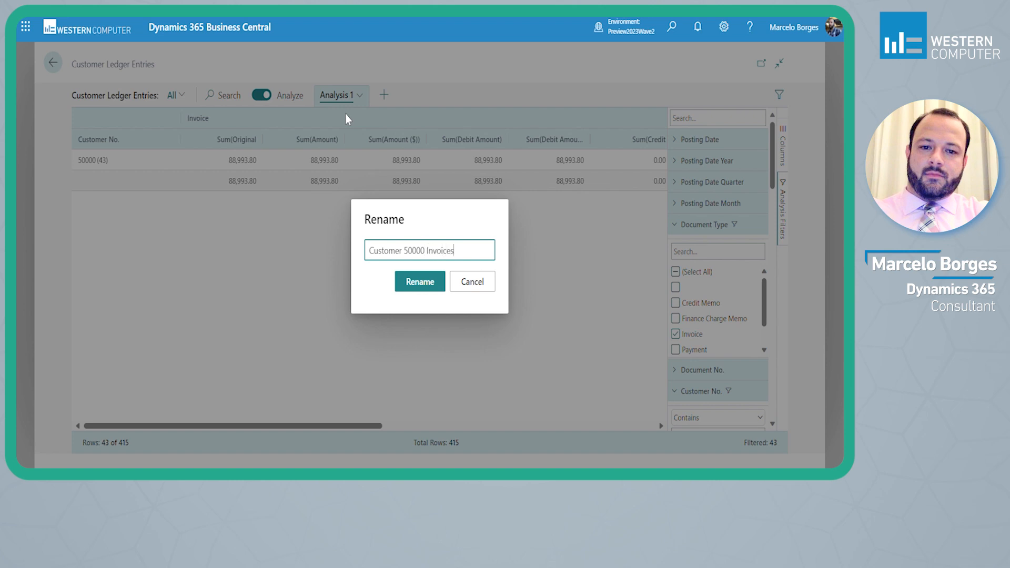
{"action": "left_click", "coordinate": [425, 283]}
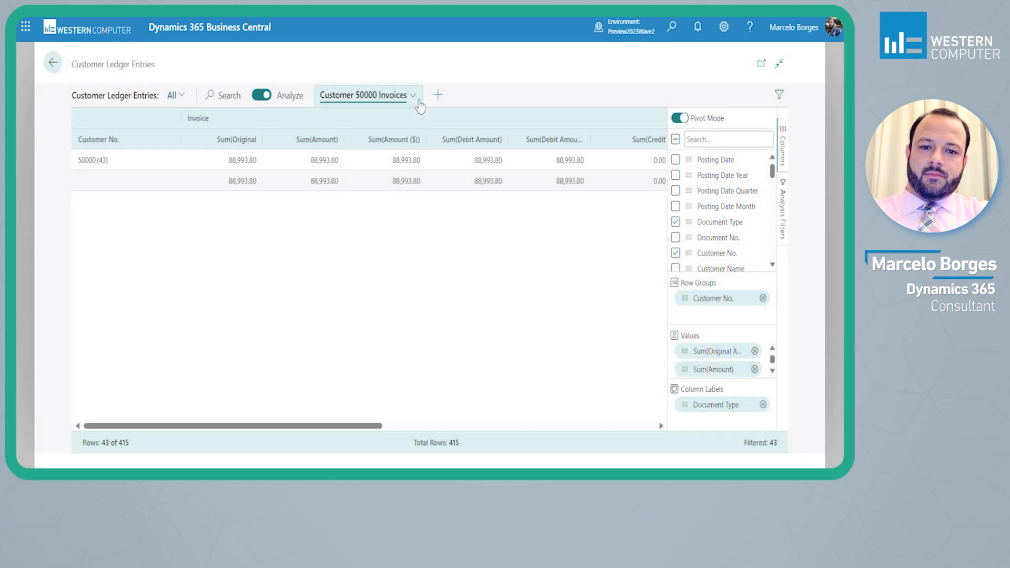
- Copy the renamed invoice analysis's link, keeping it linked to the current company, CRONUS USA, Inc
{"action": "left_click", "coordinate": [419, 100]}
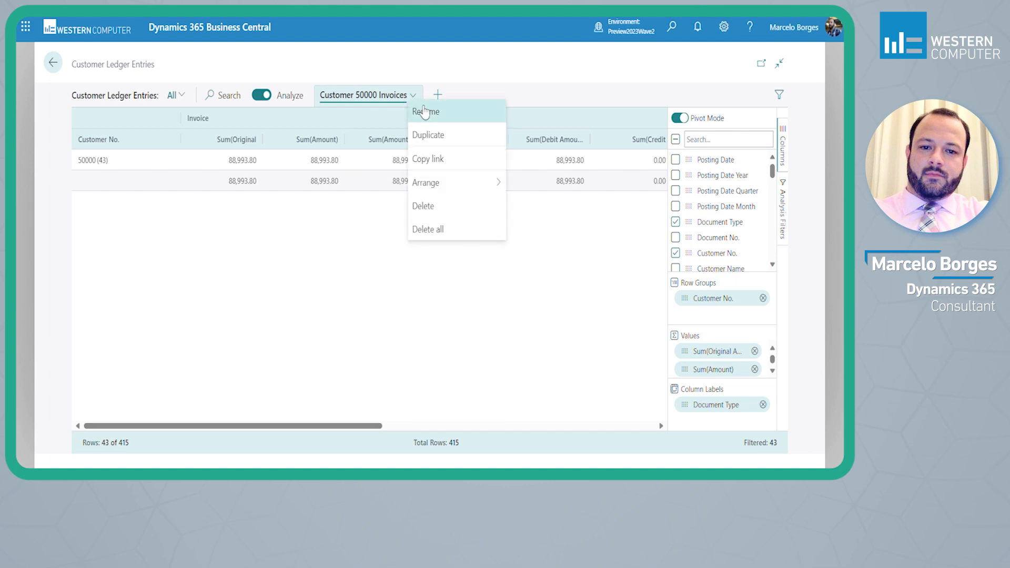
{"action": "left_click", "coordinate": [436, 168]}
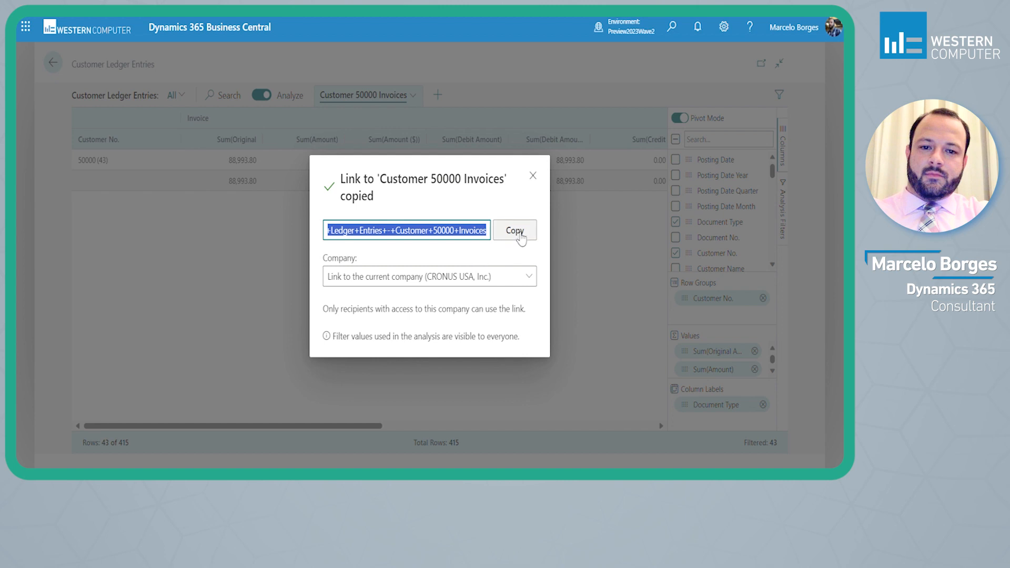
{"action": "left_click", "coordinate": [375, 284]}
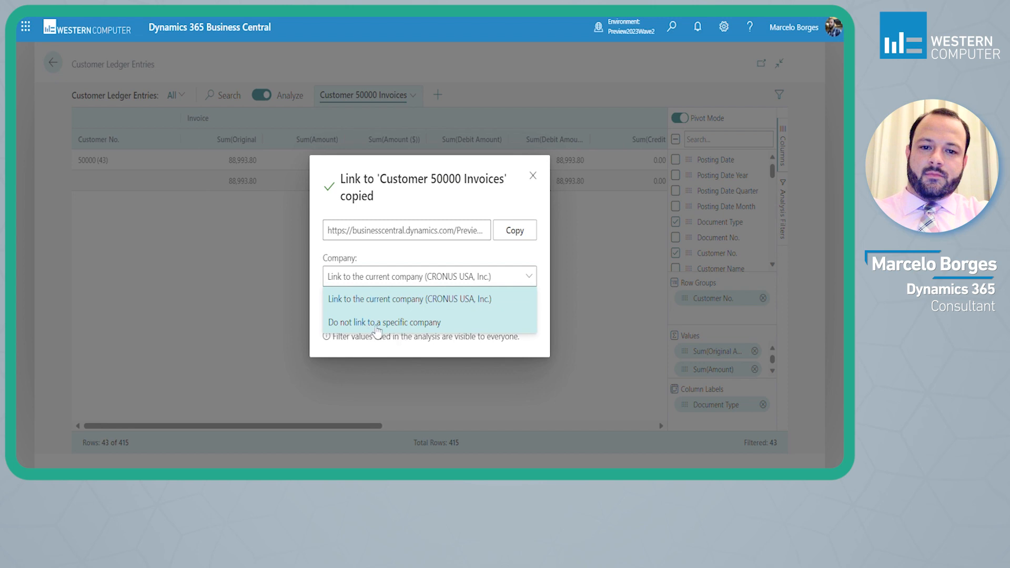
{"action": "left_click", "coordinate": [467, 257]}
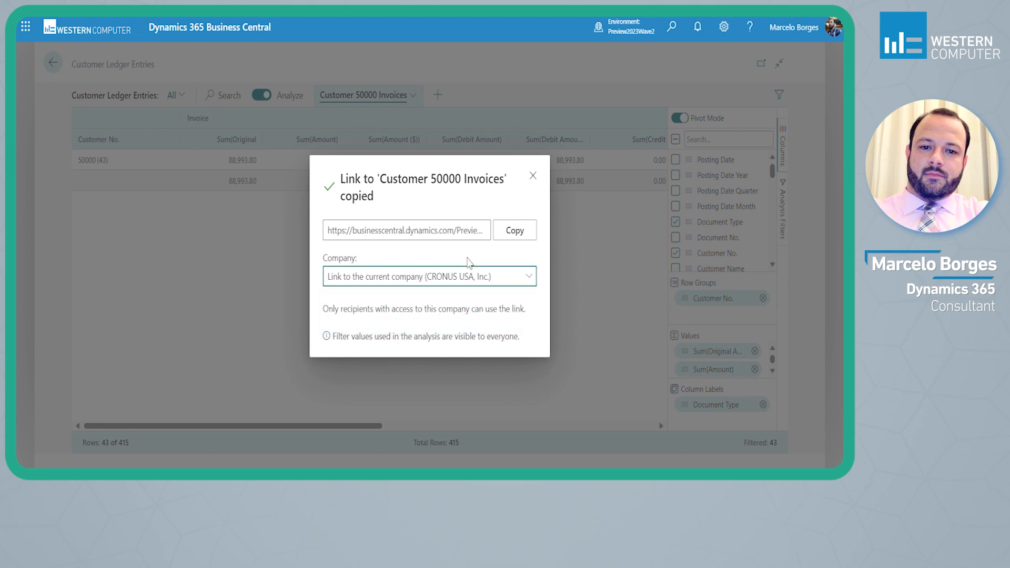
{"action": "left_click", "coordinate": [515, 233]}
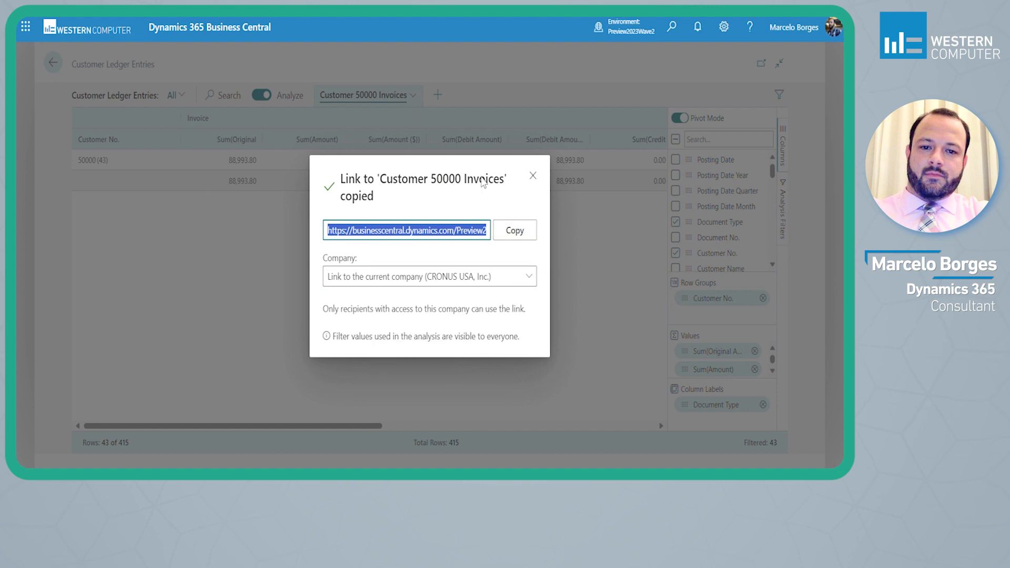
- Open the copied analysis link in a new browser tab
{"action": "key", "text": "ctrl+t"}
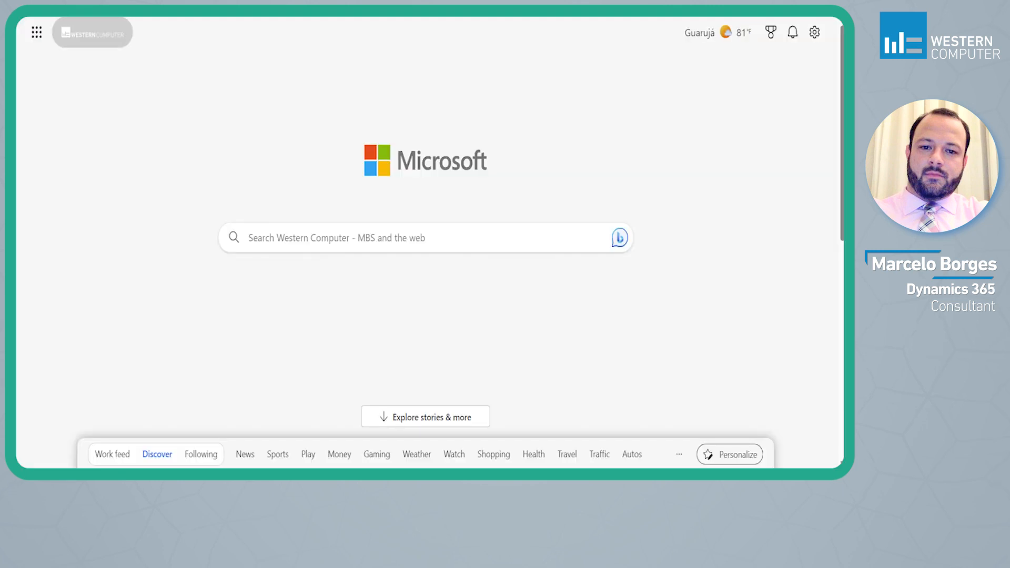
{"action": "key", "text": "ctrl+v"}
{"action": "key", "text": "Return"}
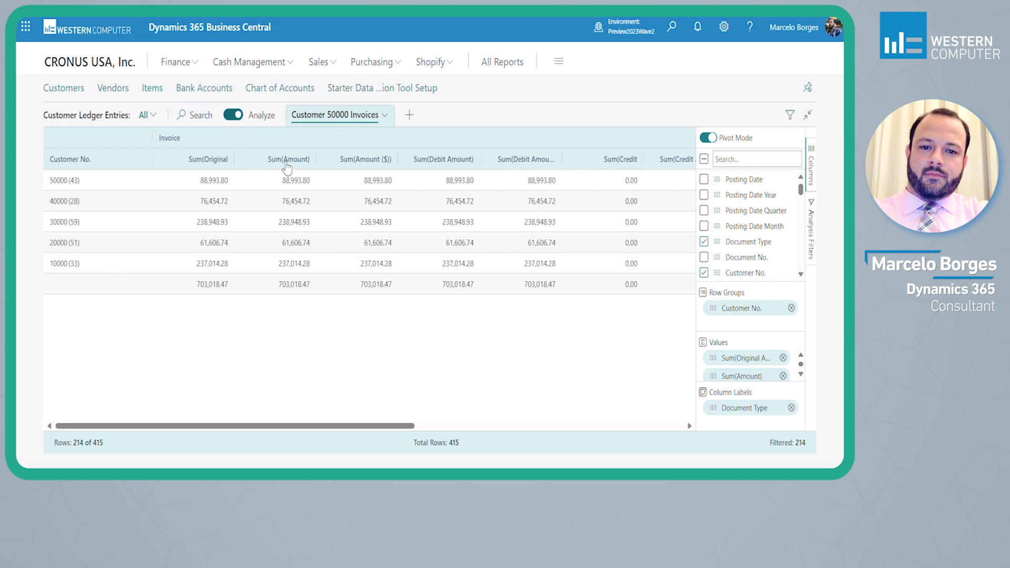
- Turn off analysis mode for the customer ledger entries and view the Items and Vendors lists
{"action": "left_click", "coordinate": [233, 115]}
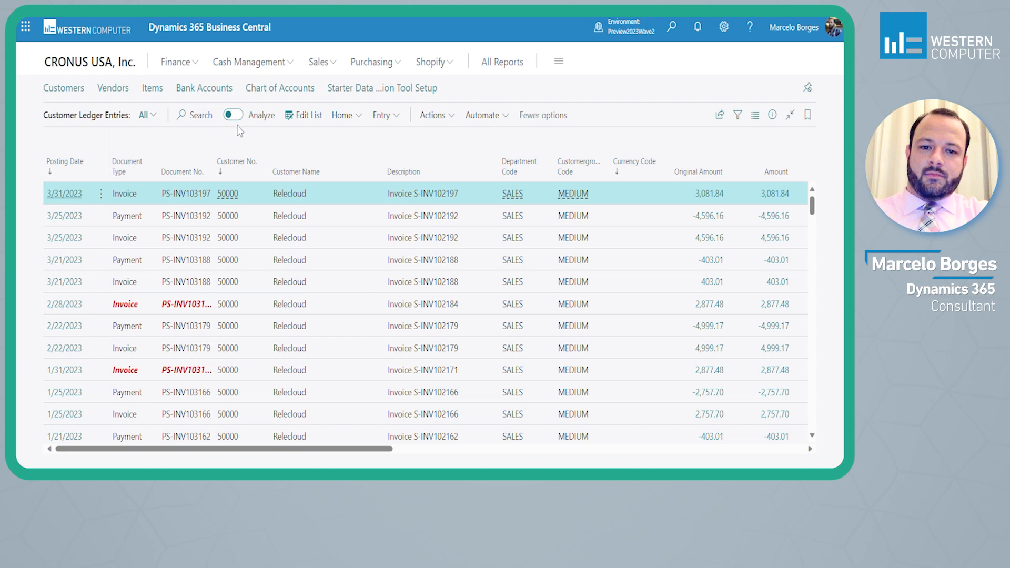
{"action": "left_click", "coordinate": [157, 93]}
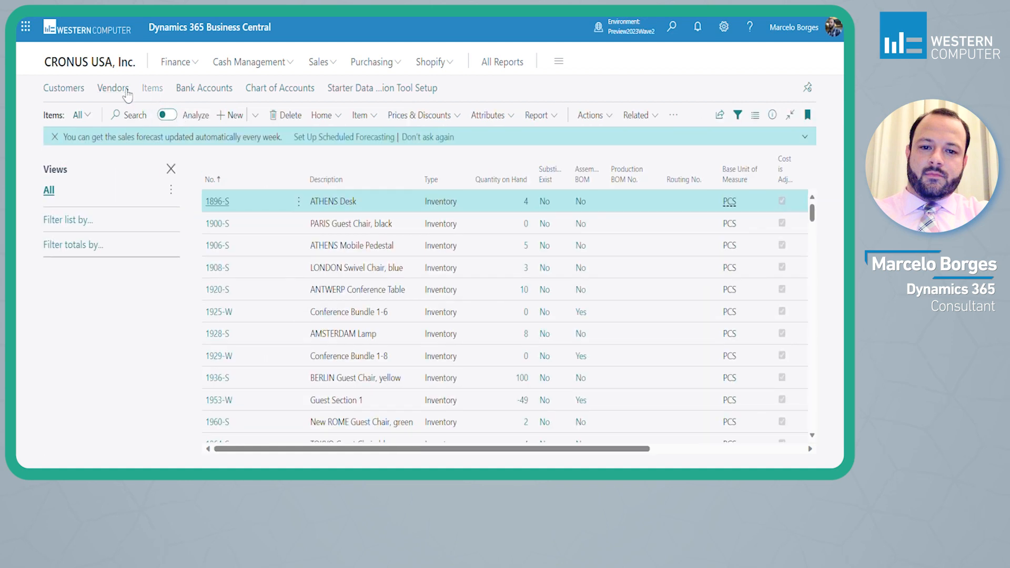
{"action": "left_click", "coordinate": [83, 93]}
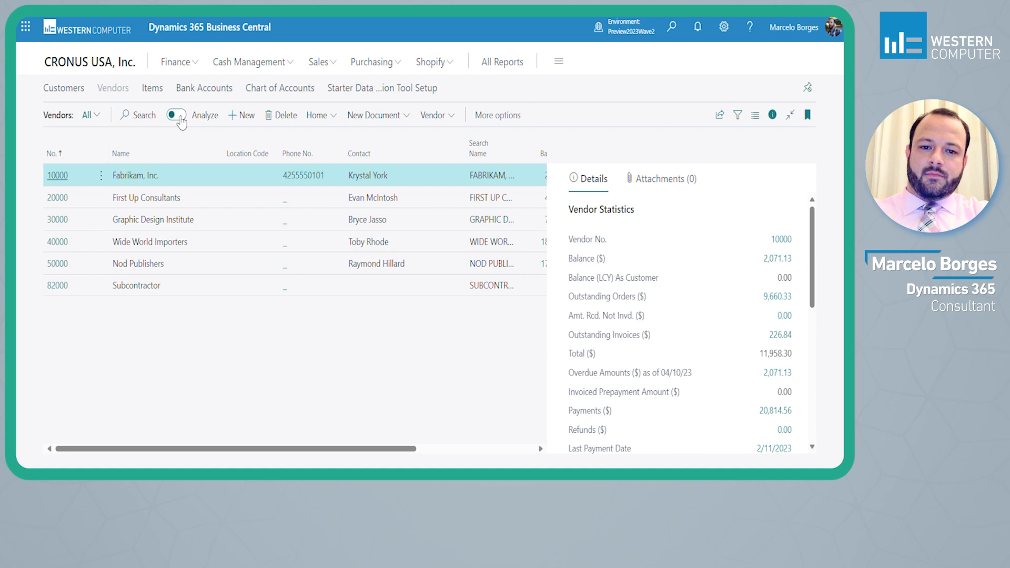
{"action": "mouse_move", "coordinate": [194, 135]}
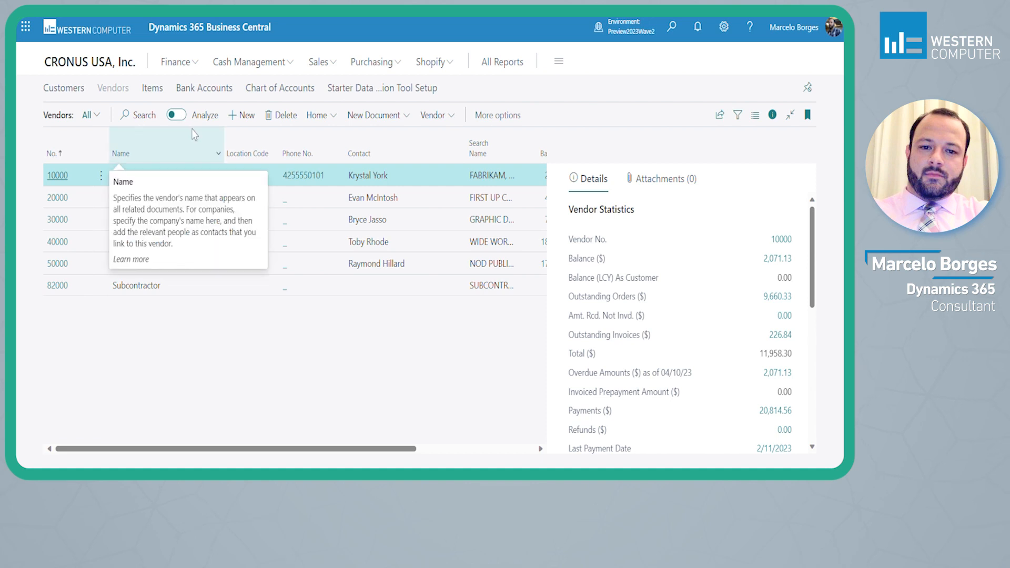